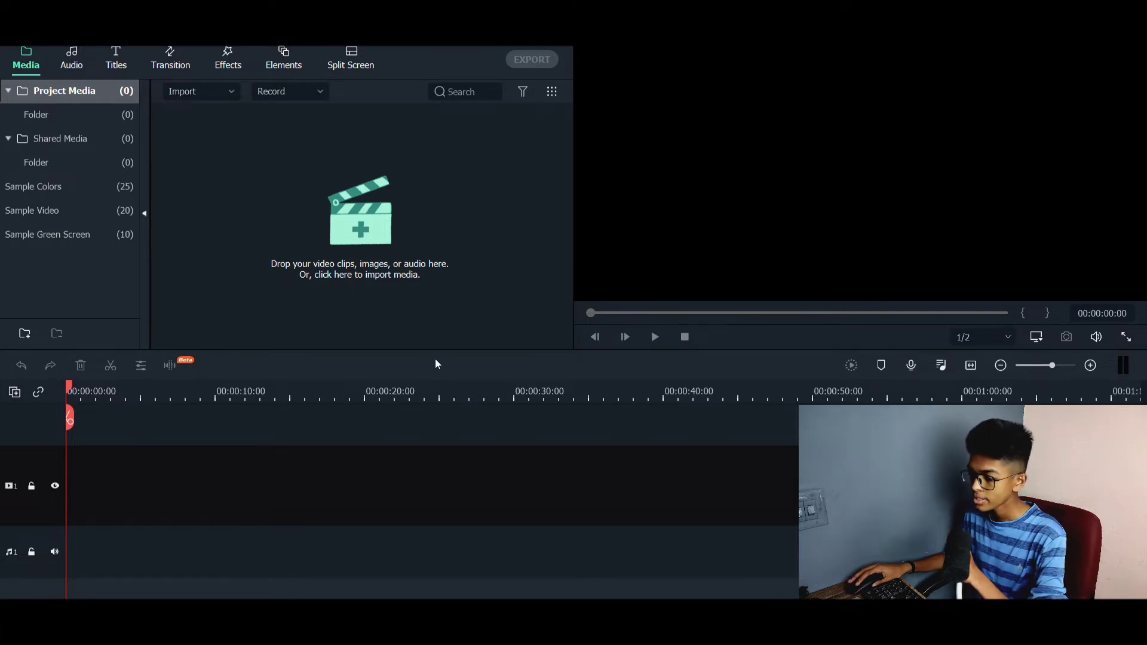
Step: Place the clip VID_20220226_174739 at the start of the first video track and play it back briefly
{"action": "key", "text": "Down"}
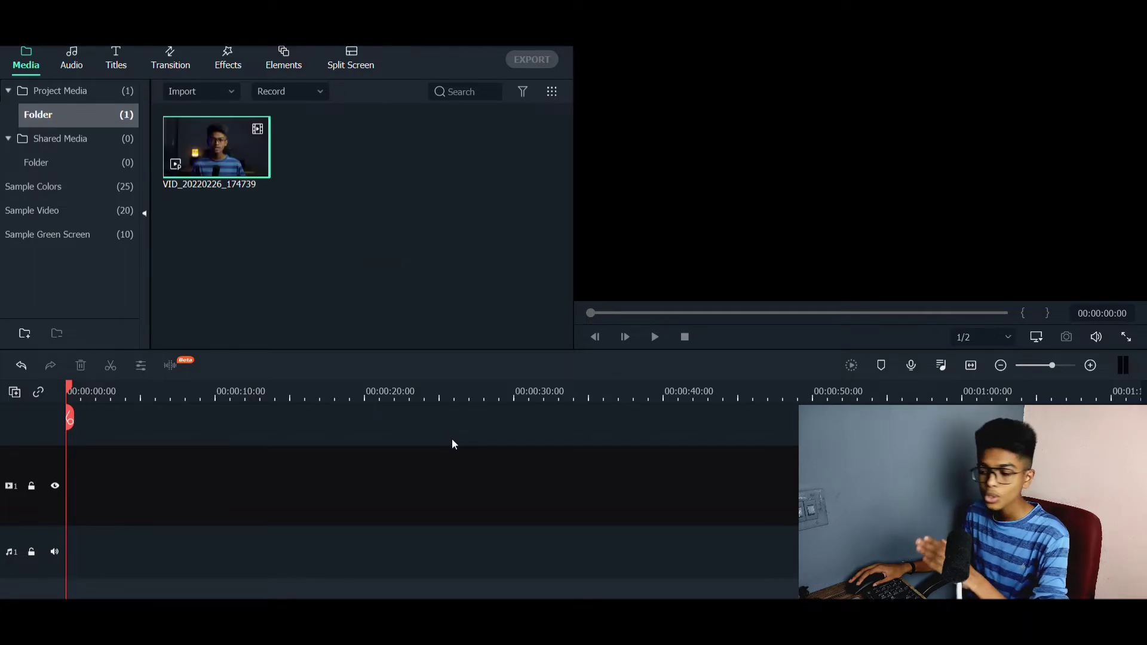
{"action": "mouse_move", "coordinate": [234, 159]}
{"action": "left_click_drag", "start_coordinate": [211, 147], "coordinate": [85, 473]}
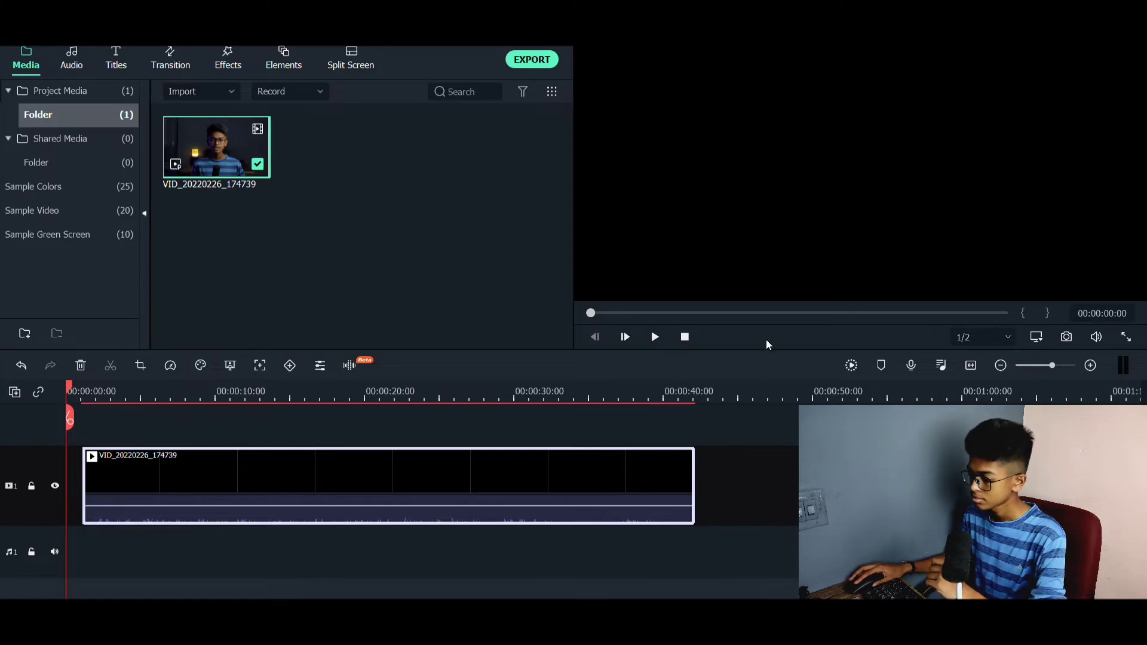
{"action": "left_click_drag", "start_coordinate": [582, 471], "coordinate": [504, 477]}
{"action": "left_click", "coordinate": [654, 336]}
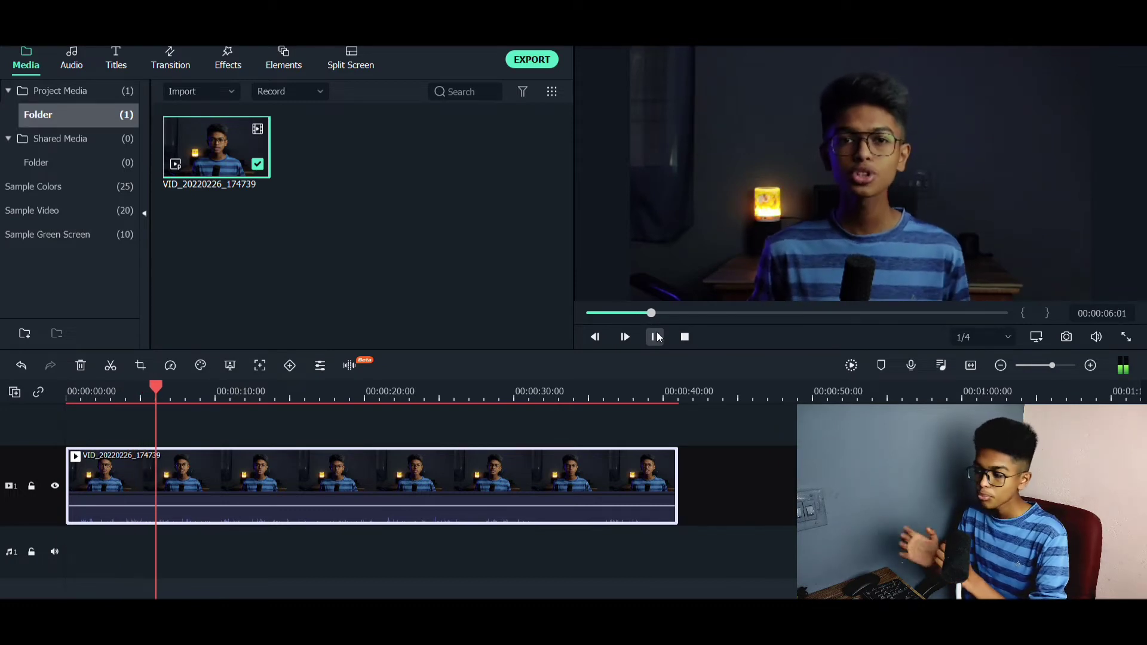
{"action": "left_click", "coordinate": [684, 337]}
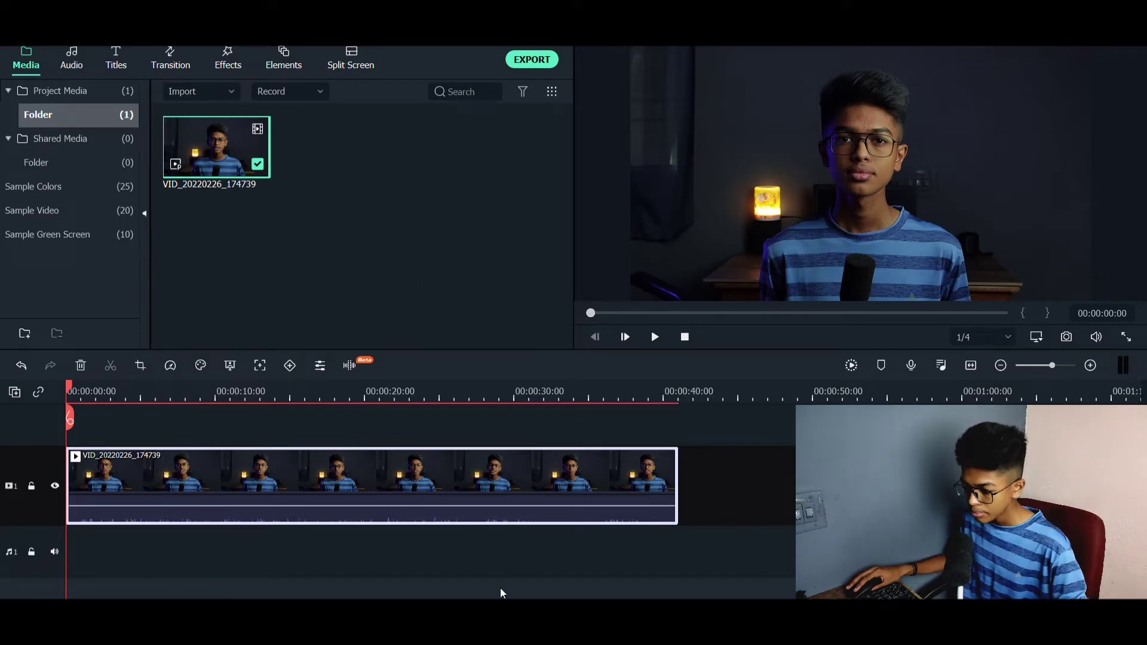
Step: Split the clip at 00:00:32:22 and 00:00:35:11 and delete the section between the two cuts
{"action": "left_click_drag", "start_coordinate": [66, 388], "coordinate": [534, 402]}
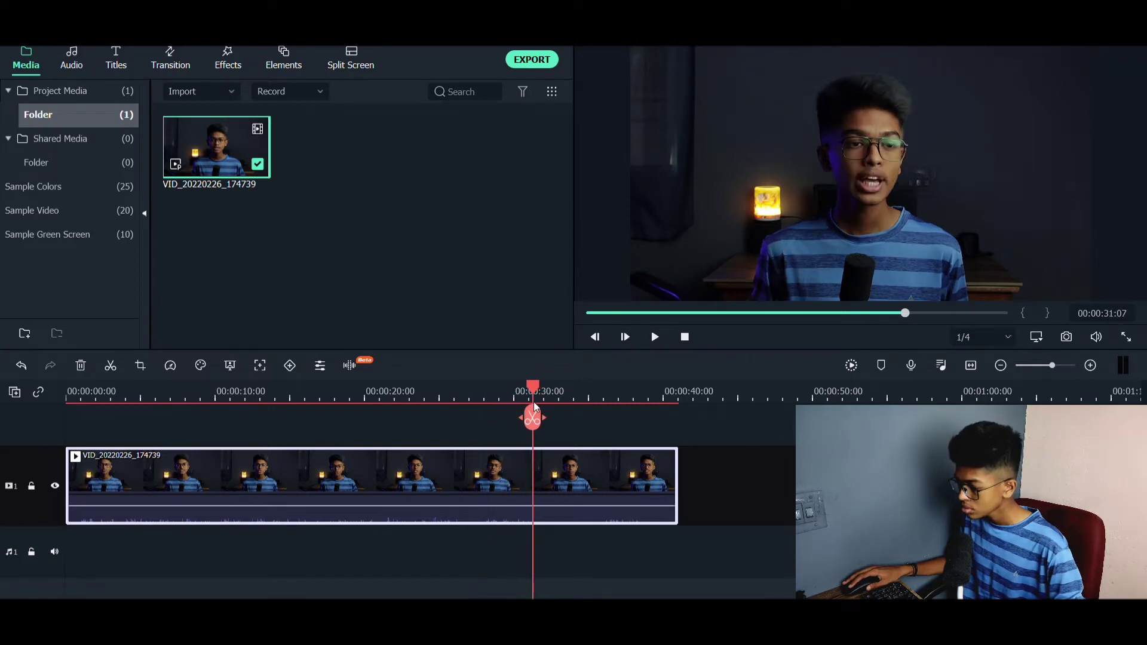
{"action": "left_click", "coordinate": [653, 337]}
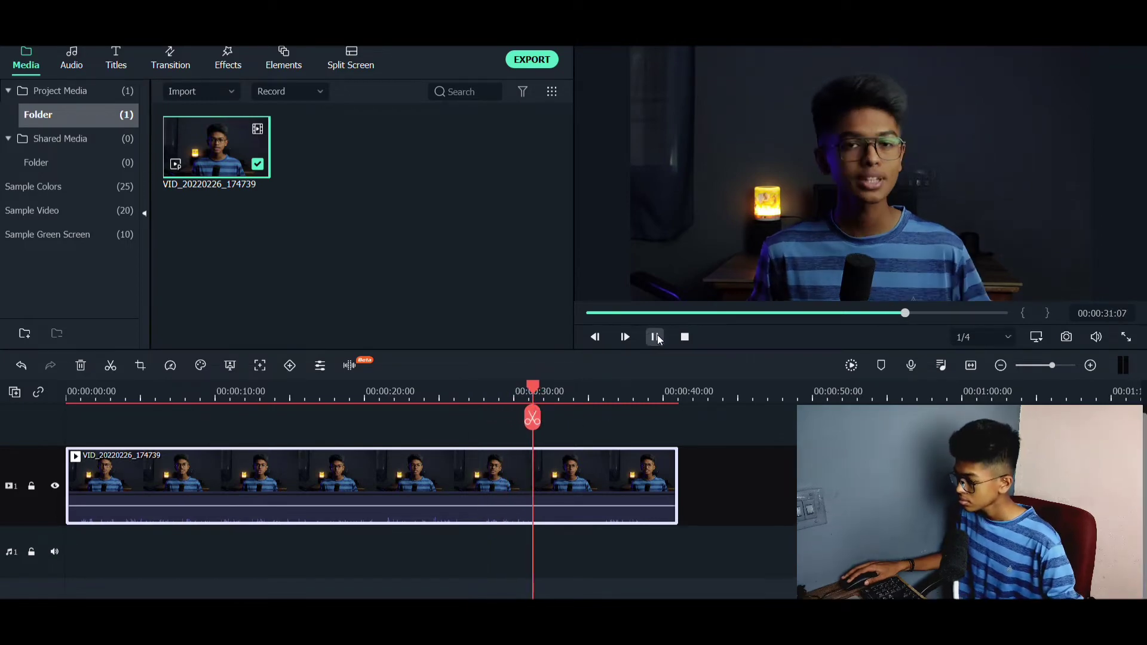
{"action": "key", "text": "ctrl+b"}
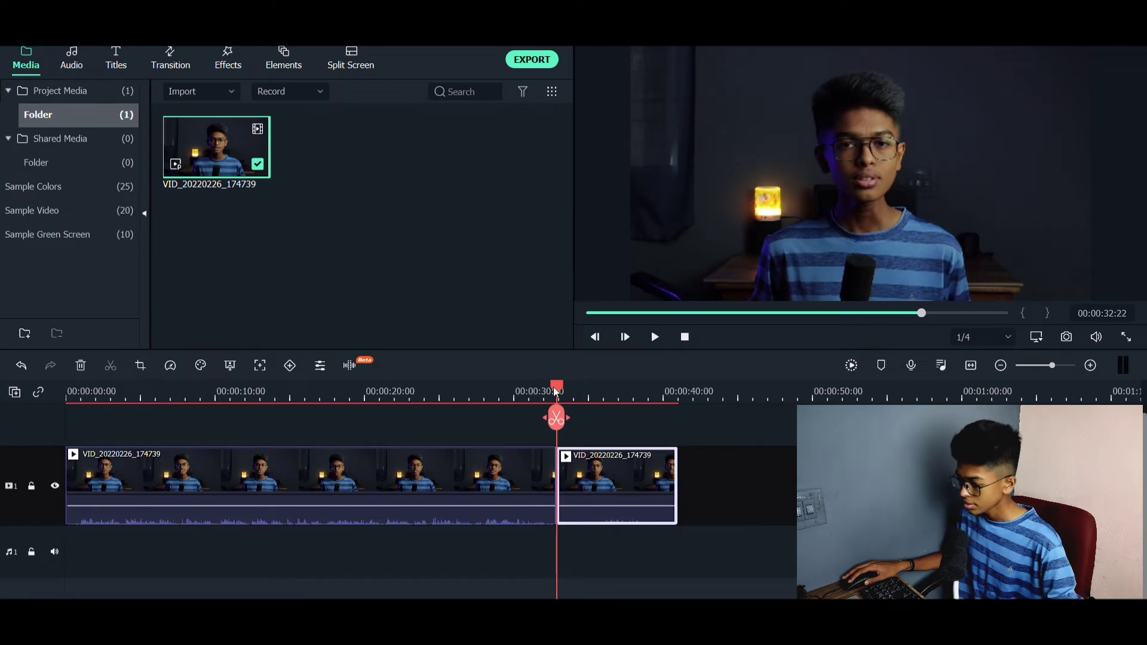
{"action": "left_click", "coordinate": [655, 336]}
{"action": "left_click", "coordinate": [594, 418]}
{"action": "left_click", "coordinate": [586, 492]}
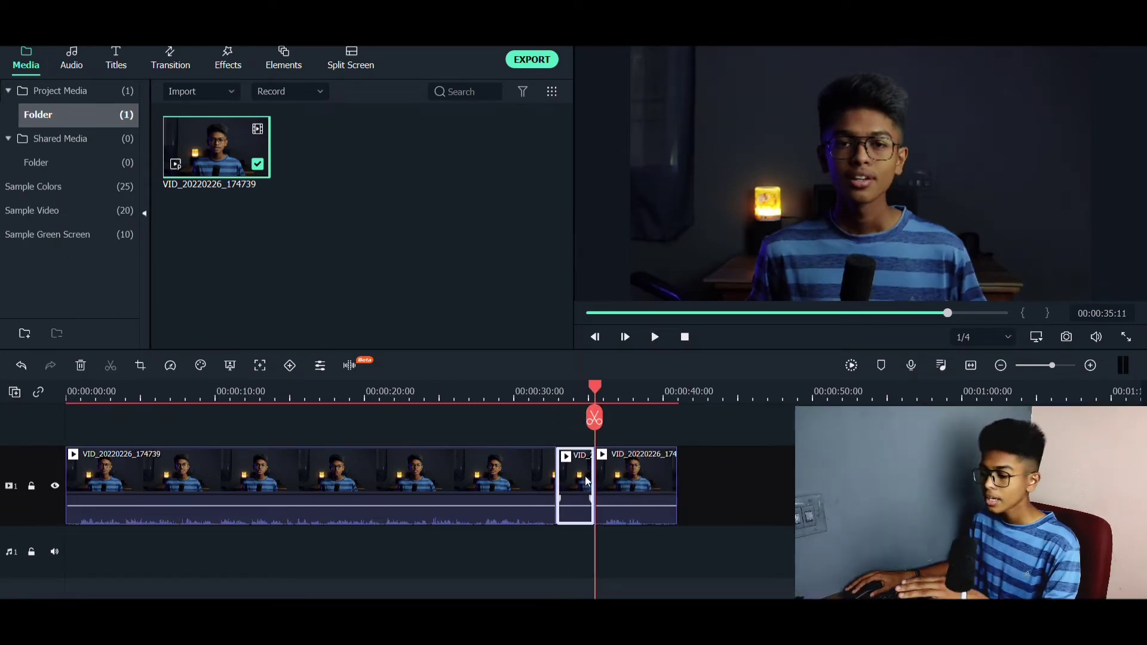
{"action": "left_click", "coordinate": [81, 366]}
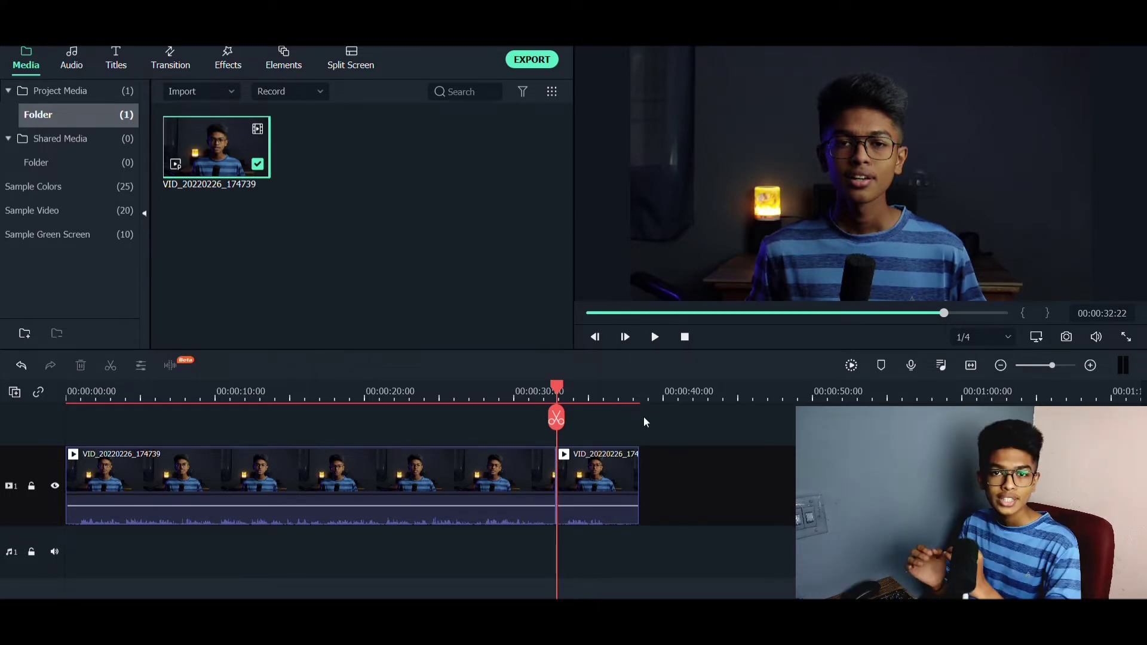
{"action": "mouse_move", "coordinate": [554, 390]}
{"action": "left_mouse_down"}
{"action": "mouse_move", "coordinate": [523, 391]}
{"action": "mouse_move", "coordinate": [559, 391]}
{"action": "mouse_move", "coordinate": [546, 391]}
{"action": "left_mouse_up"}
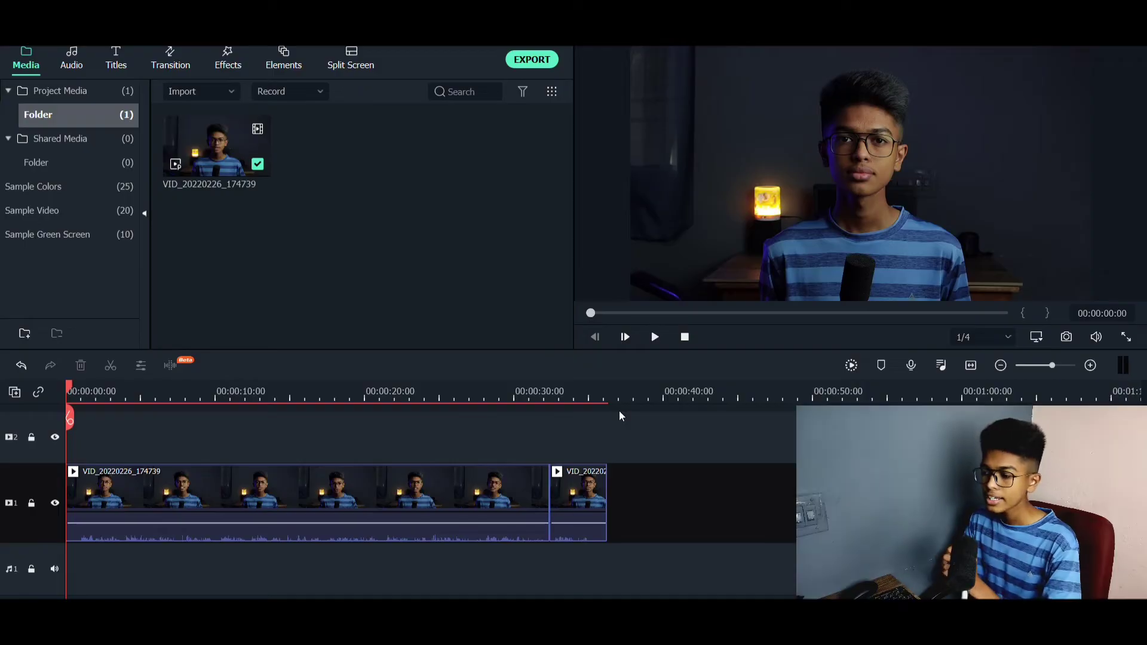
Step: Add a Dissolve transition at the cut between the two video clips
{"action": "left_click", "coordinate": [170, 56]}
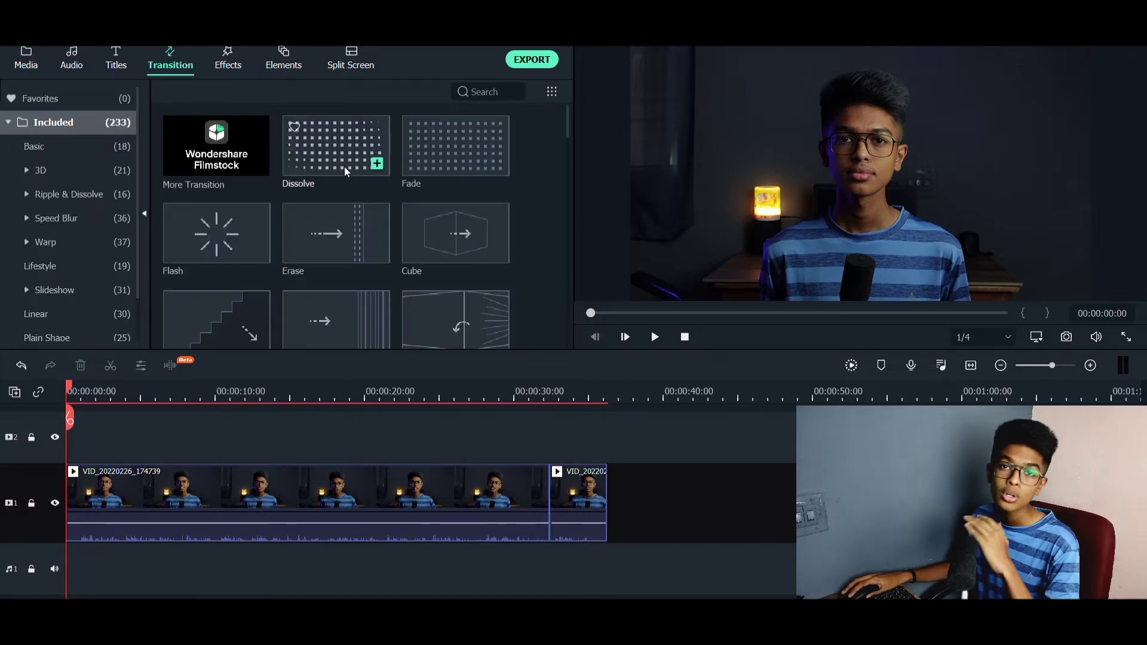
{"action": "scroll", "coordinate": [315, 199], "scroll_direction": "down", "scroll_amount": 10}
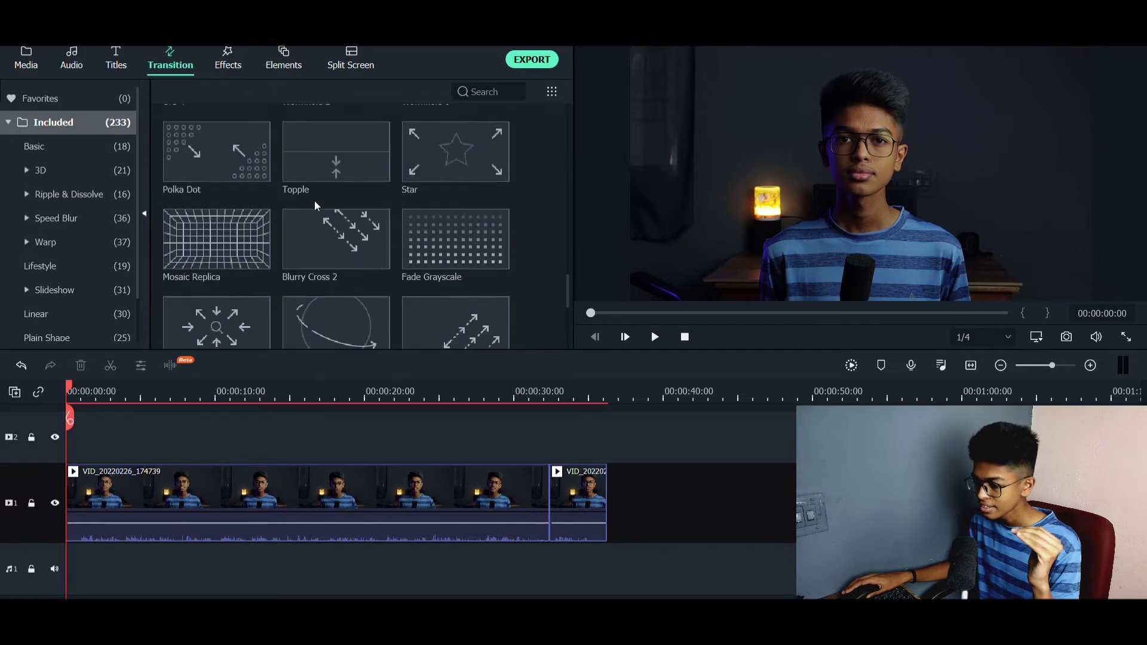
{"action": "scroll", "coordinate": [314, 200], "scroll_direction": "up", "scroll_amount": 5}
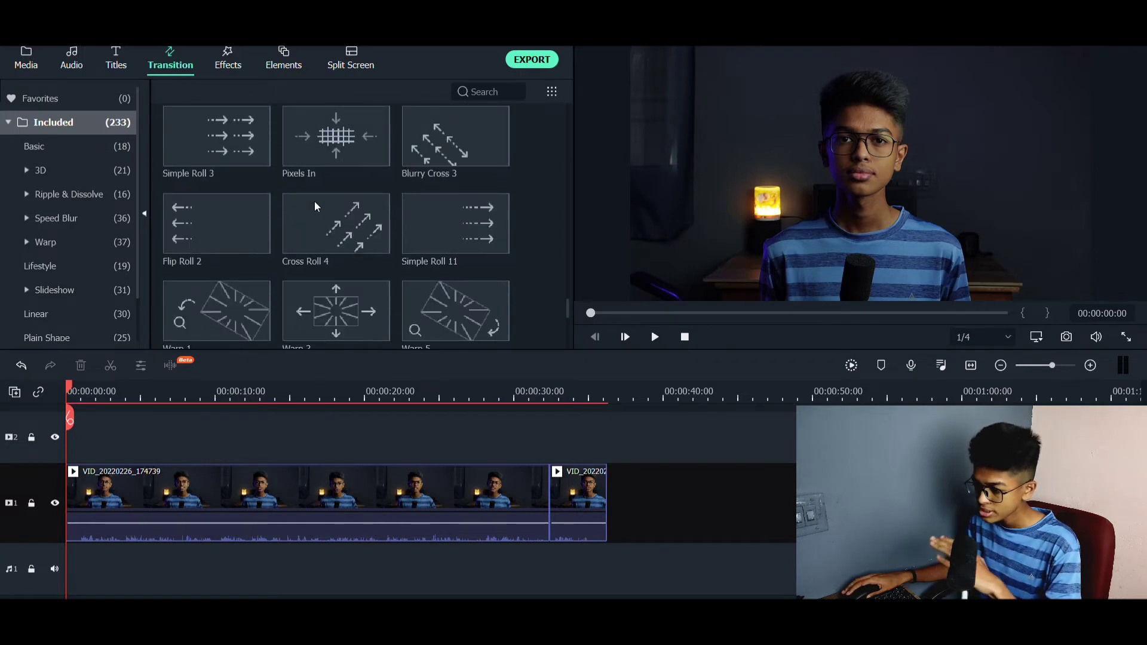
{"action": "scroll", "coordinate": [314, 201], "scroll_direction": "up", "scroll_amount": 3}
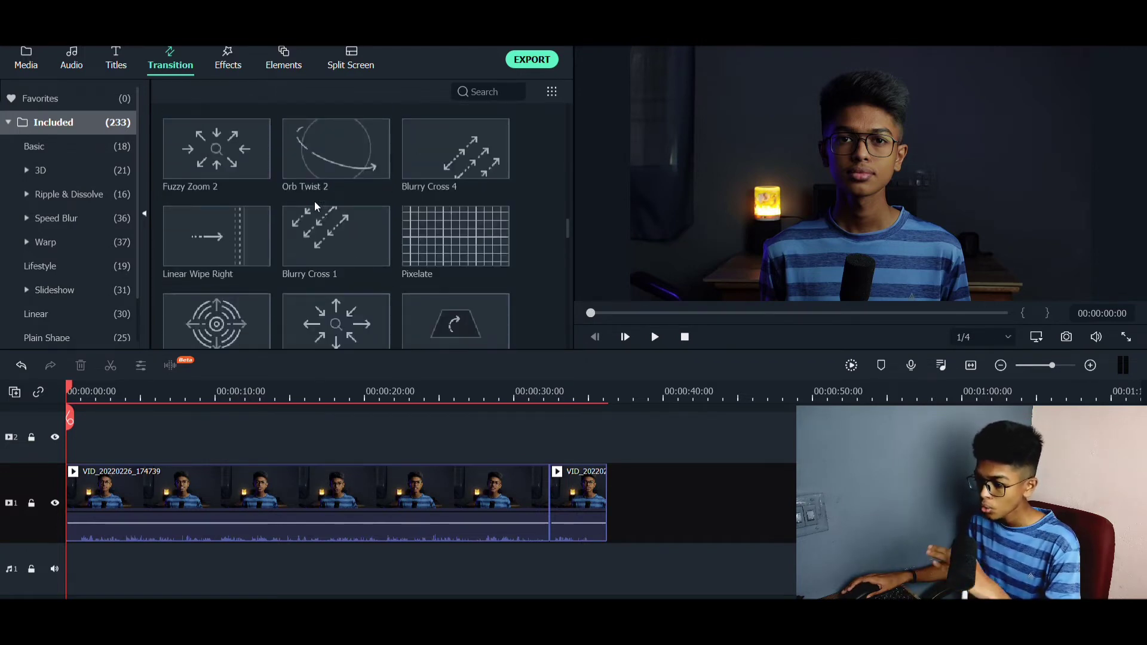
{"action": "scroll", "coordinate": [314, 201], "scroll_direction": "up", "scroll_amount": 3}
{"action": "scroll", "coordinate": [315, 201], "scroll_direction": "up", "scroll_amount": 3}
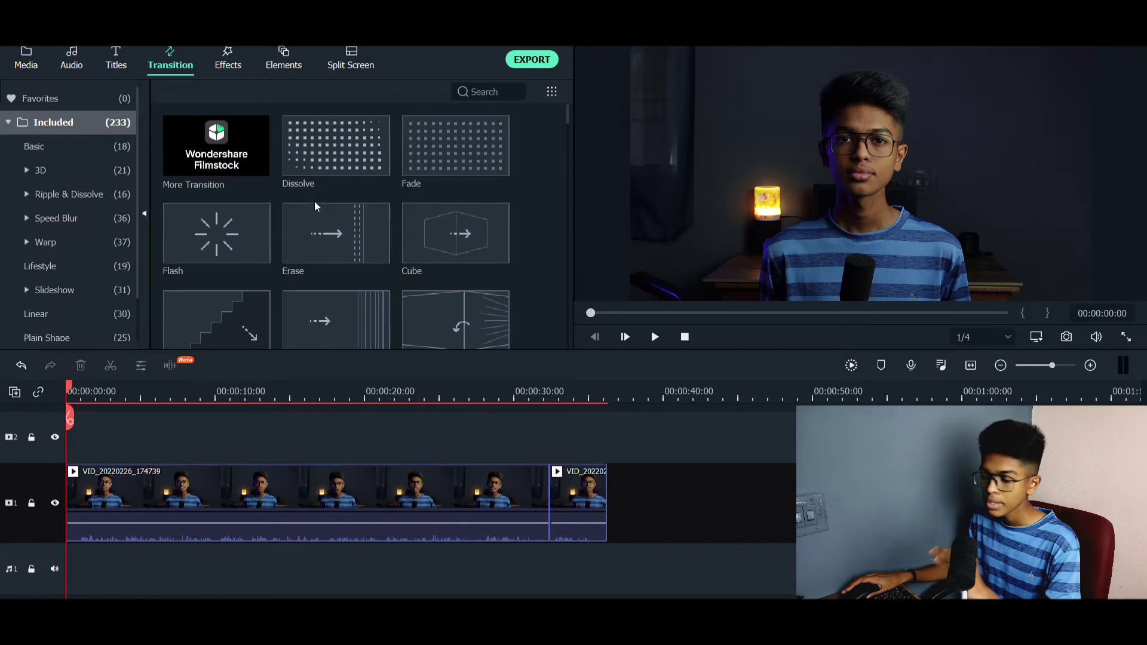
{"action": "mouse_move", "coordinate": [298, 166]}
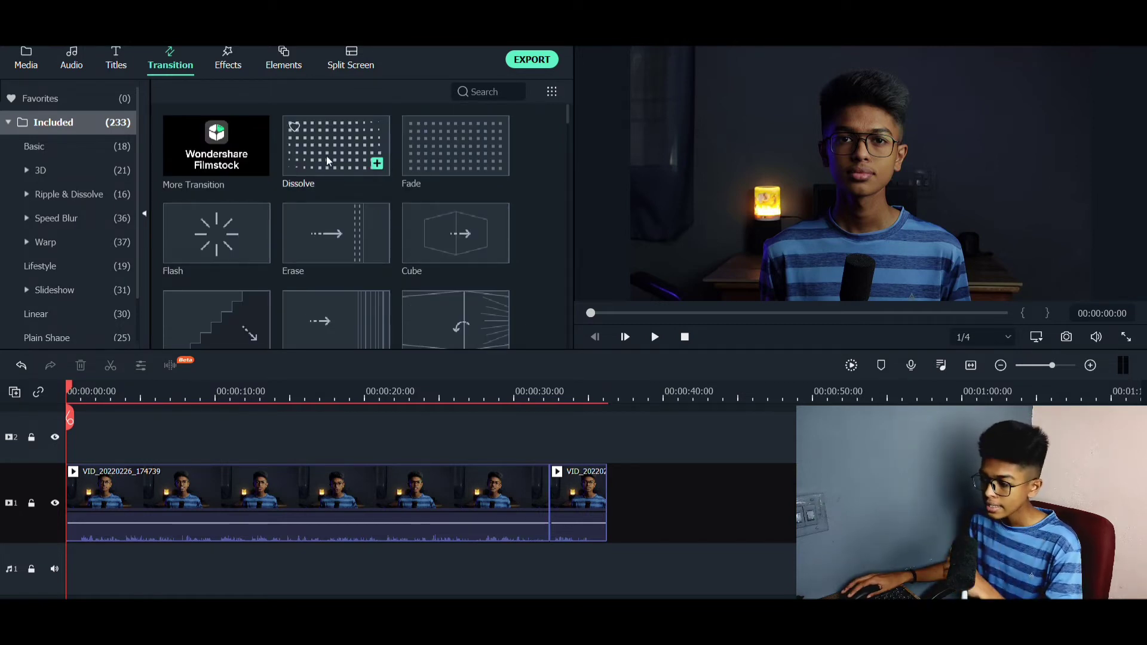
{"action": "left_click_drag", "start_coordinate": [320, 141], "coordinate": [544, 494]}
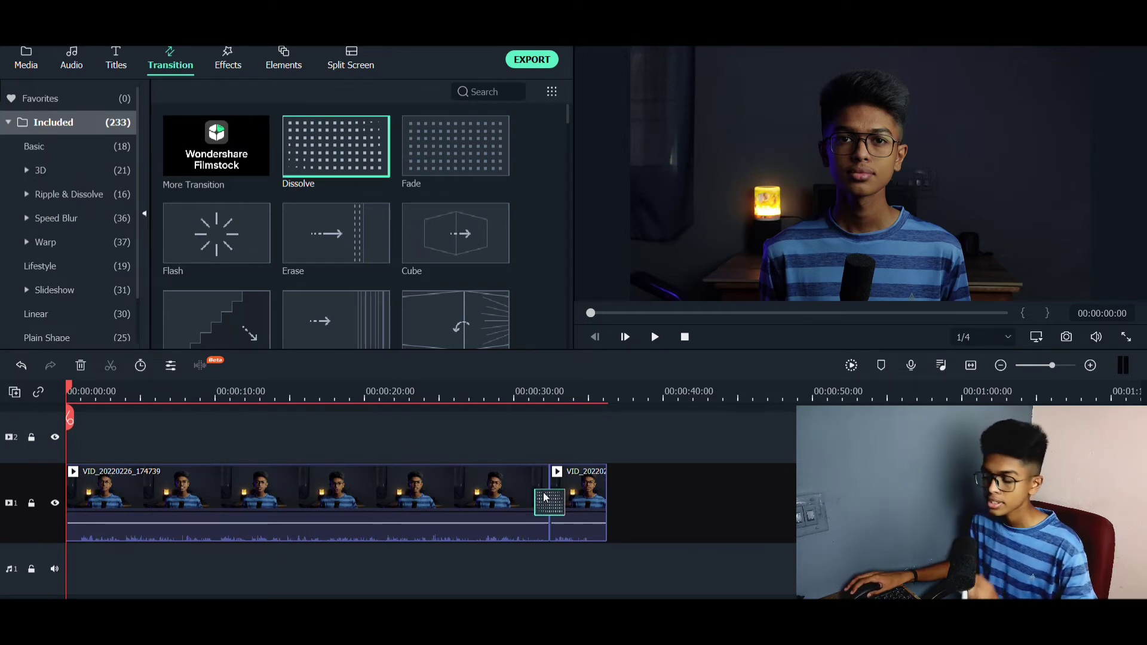
Step: Play the timeline from 00:00:30:16 to preview the Dissolve transition
{"action": "left_click", "coordinate": [523, 395]}
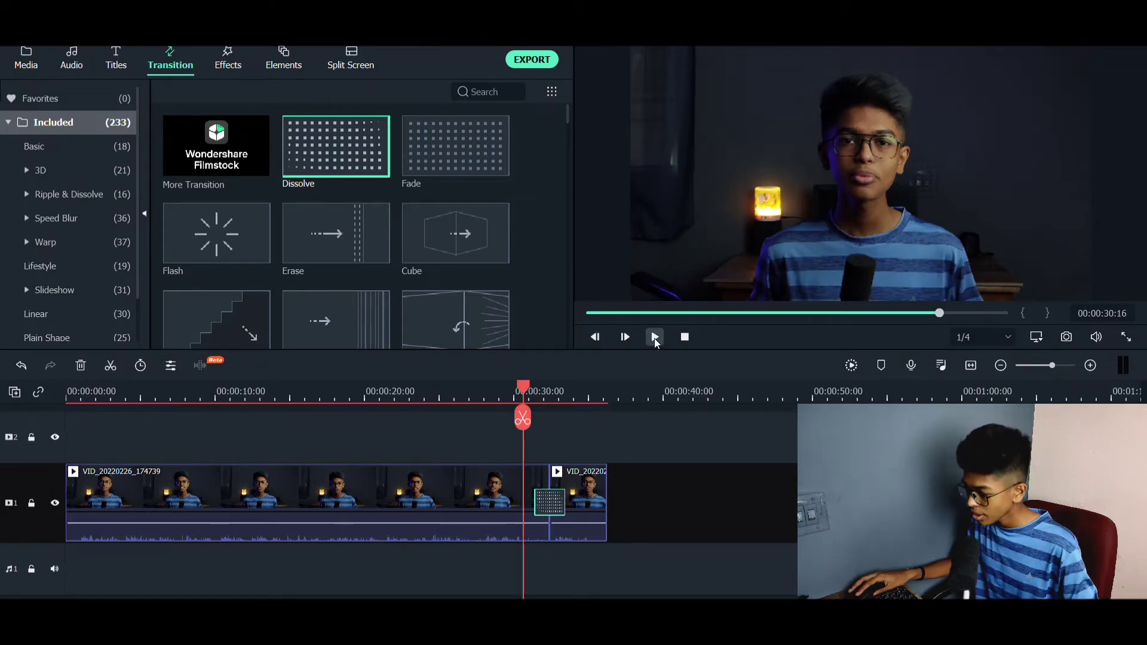
{"action": "left_click", "coordinate": [654, 338]}
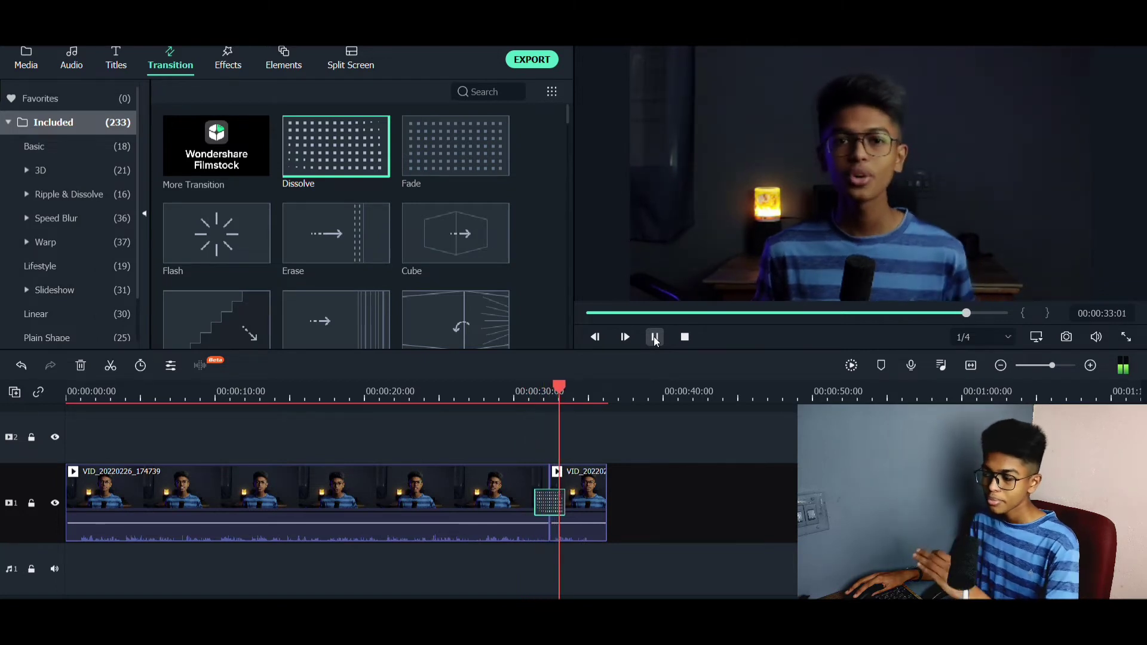
{"action": "left_click", "coordinate": [654, 338]}
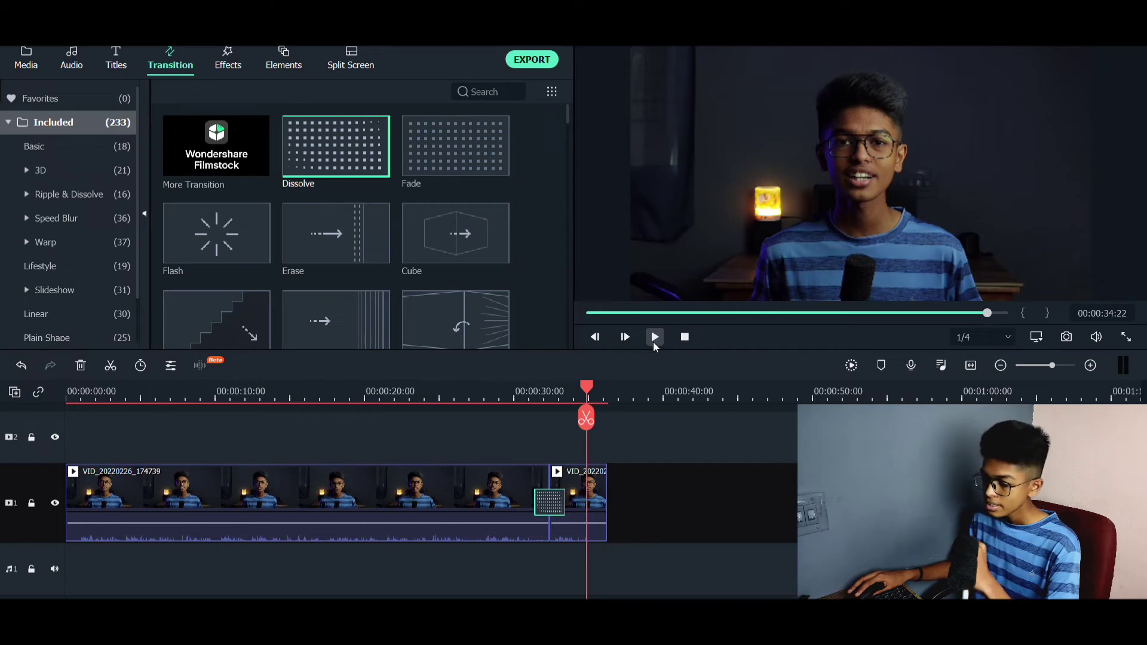
Step: Set the Dissolve transition's duration to 00:00:01:02 and move the playhead back before the transition
{"action": "double_click", "coordinate": [548, 503]}
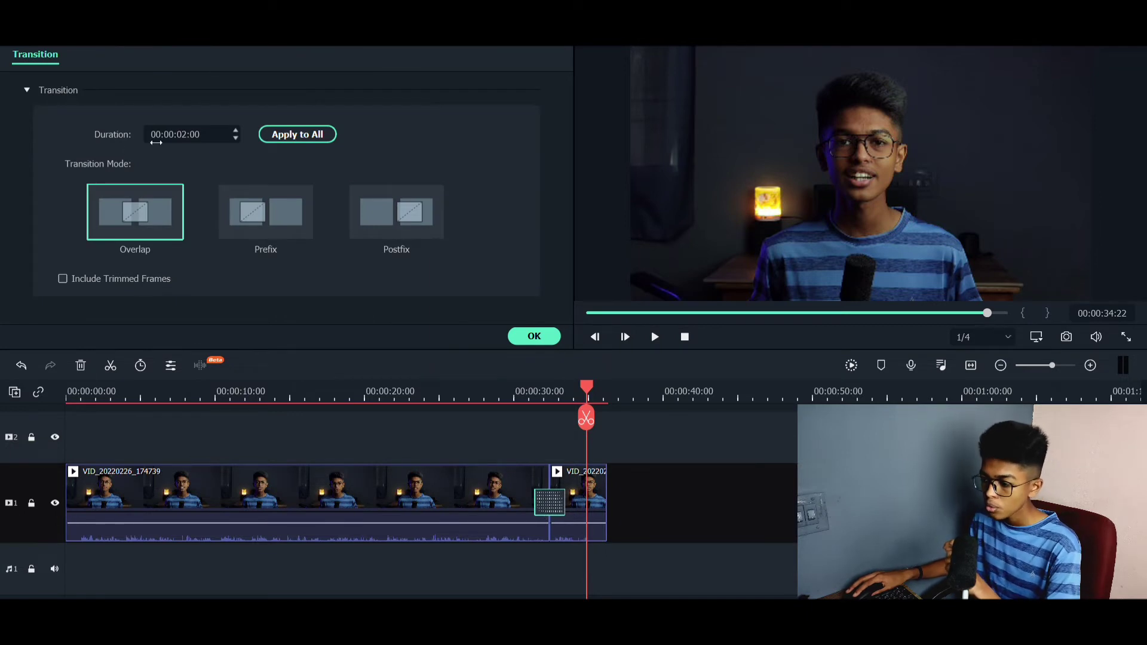
{"action": "key", "text": "Down"}
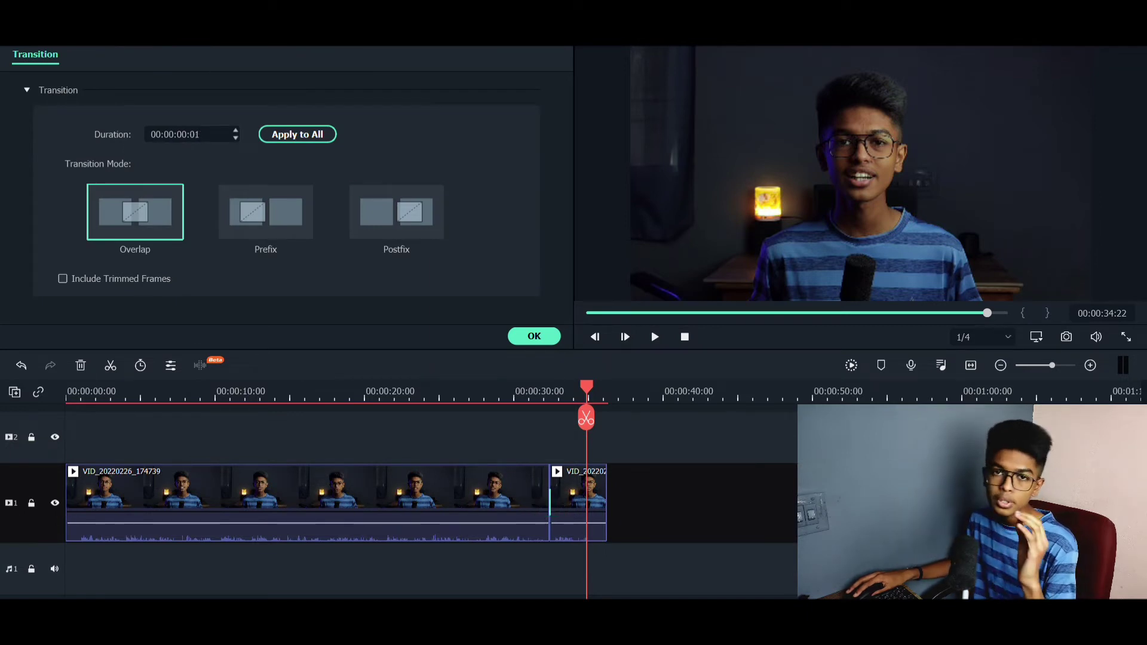
{"action": "key", "text": "Up"}
{"action": "key", "text": "Up"}
{"action": "key", "text": "Up"}
{"action": "key", "text": "Up"}
{"action": "key", "text": "Up"}
{"action": "key", "text": "Up"}
{"action": "key", "text": "Up"}
{"action": "key", "text": "Up"}
{"action": "key", "text": "Up"}
{"action": "key", "text": "Up"}
{"action": "key", "text": "Up"}
{"action": "key", "text": "Up"}
{"action": "key", "text": "Up"}
{"action": "key", "text": "Up"}
{"action": "key", "text": "Up"}
{"action": "key", "text": "Up"}
{"action": "key", "text": "Up"}
{"action": "key", "text": "Up"}
{"action": "key", "text": "Up"}
{"action": "key", "text": "Up"}
{"action": "key", "text": "Up"}
{"action": "key", "text": "Up"}
{"action": "key", "text": "Up"}
{"action": "key", "text": "Up"}
{"action": "key", "text": "Up"}
{"action": "key", "text": "Up"}
{"action": "key", "text": "Up"}
{"action": "key", "text": "Up"}
{"action": "key", "text": "Up"}
{"action": "key", "text": "Up"}
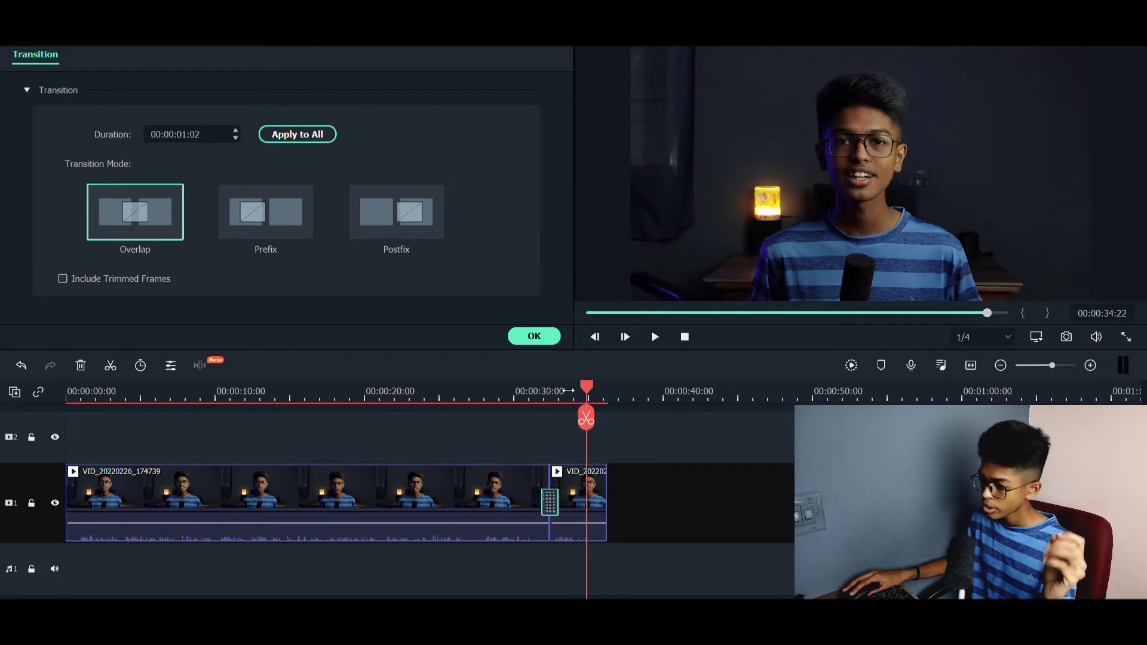
{"action": "left_click", "coordinate": [540, 336]}
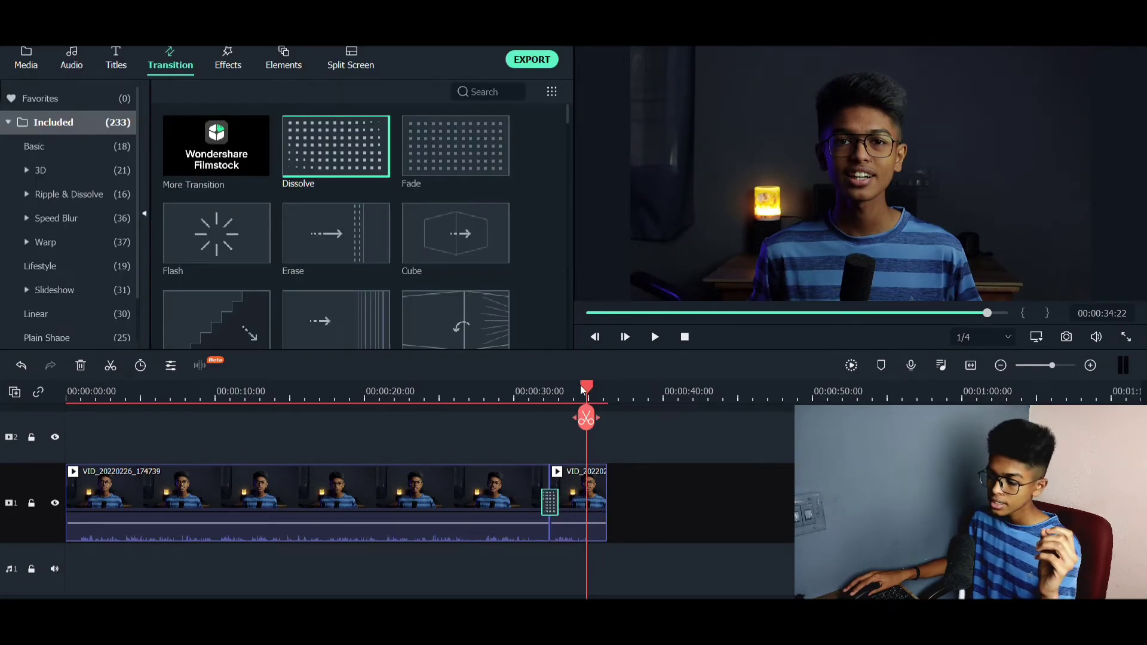
{"action": "left_click_drag", "start_coordinate": [582, 388], "coordinate": [513, 393]}
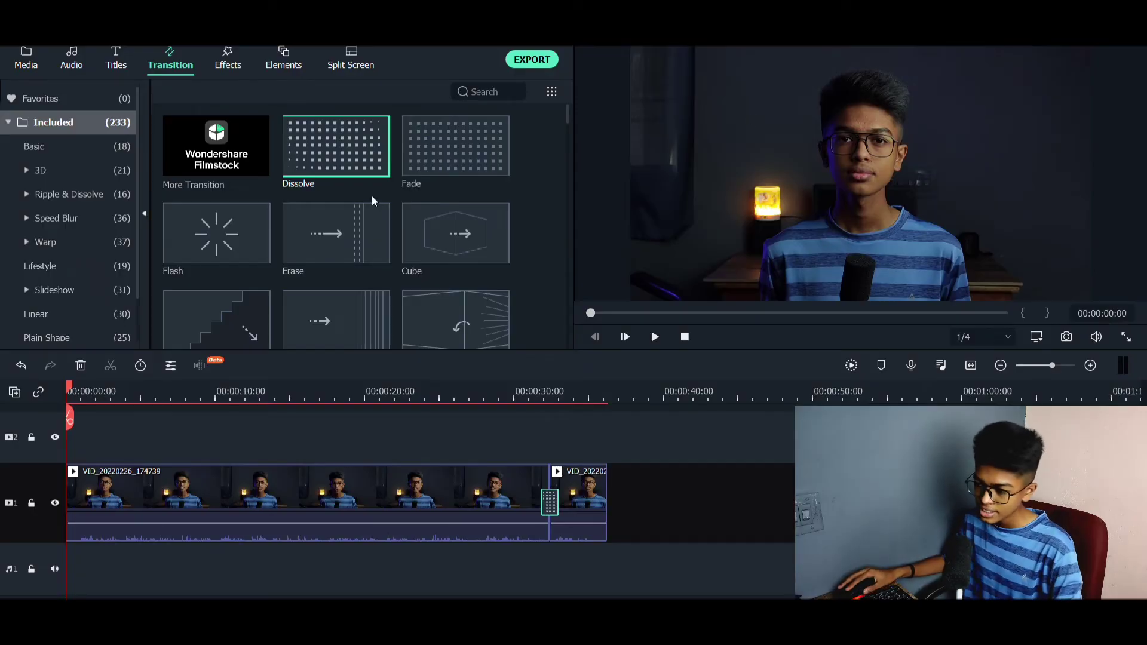
Step: Place the Title 1 template on the second video track at the start of the timeline
{"action": "left_click", "coordinate": [116, 60]}
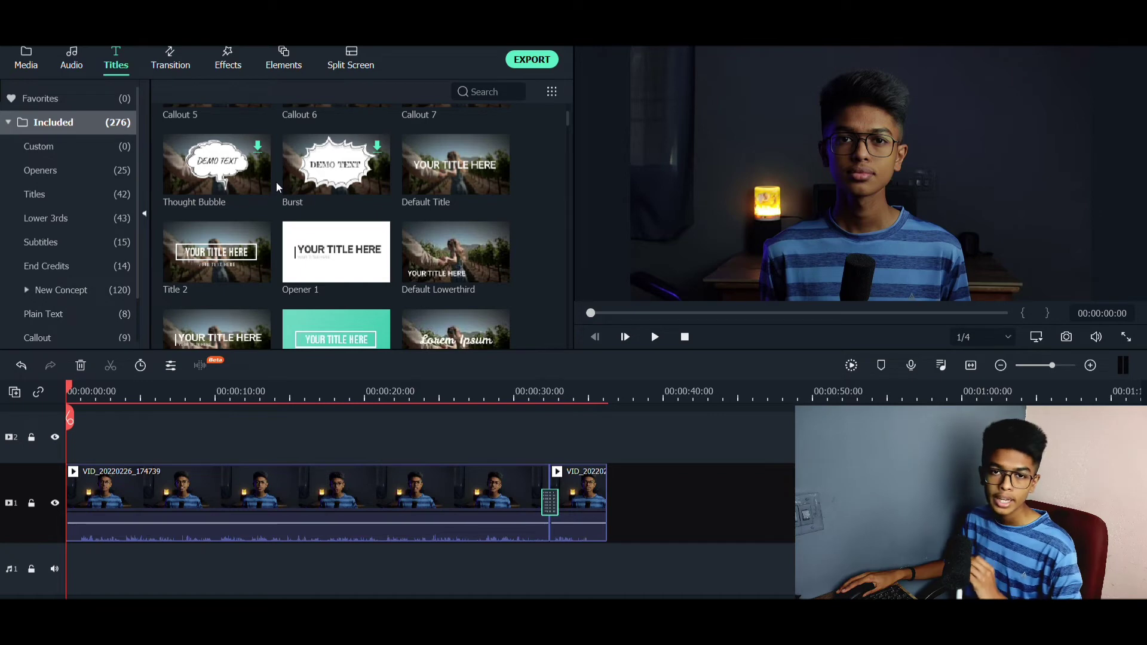
{"action": "scroll", "coordinate": [275, 182], "scroll_direction": "up", "scroll_amount": 3}
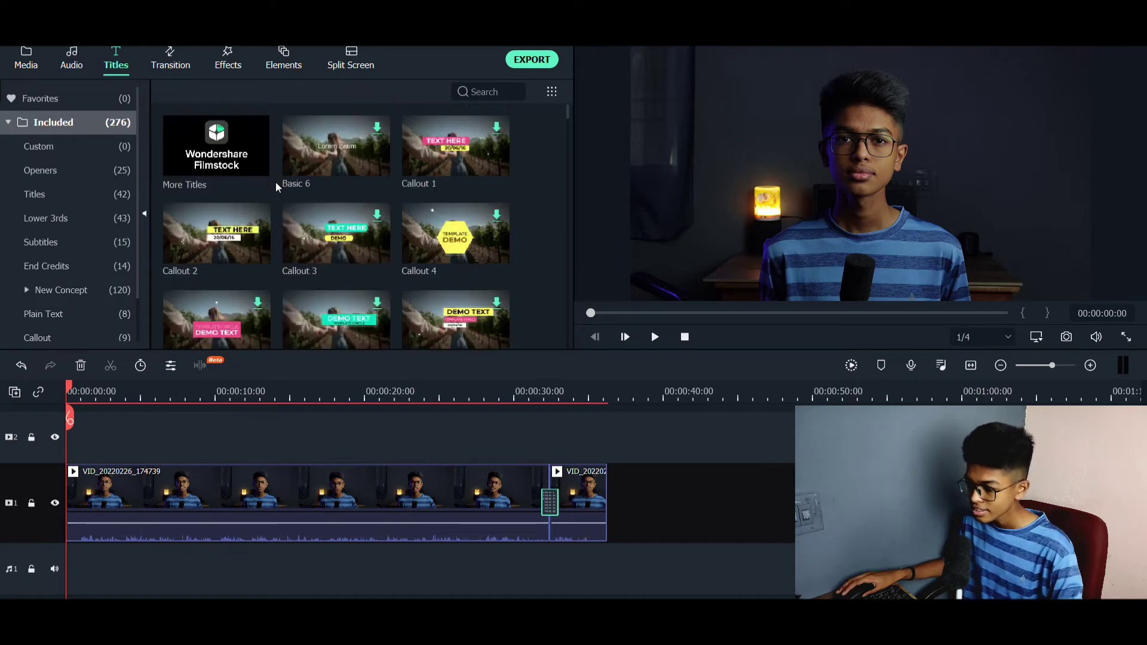
{"action": "scroll", "coordinate": [275, 182], "scroll_direction": "down", "scroll_amount": 3}
{"action": "scroll", "coordinate": [275, 183], "scroll_direction": "down", "scroll_amount": 3}
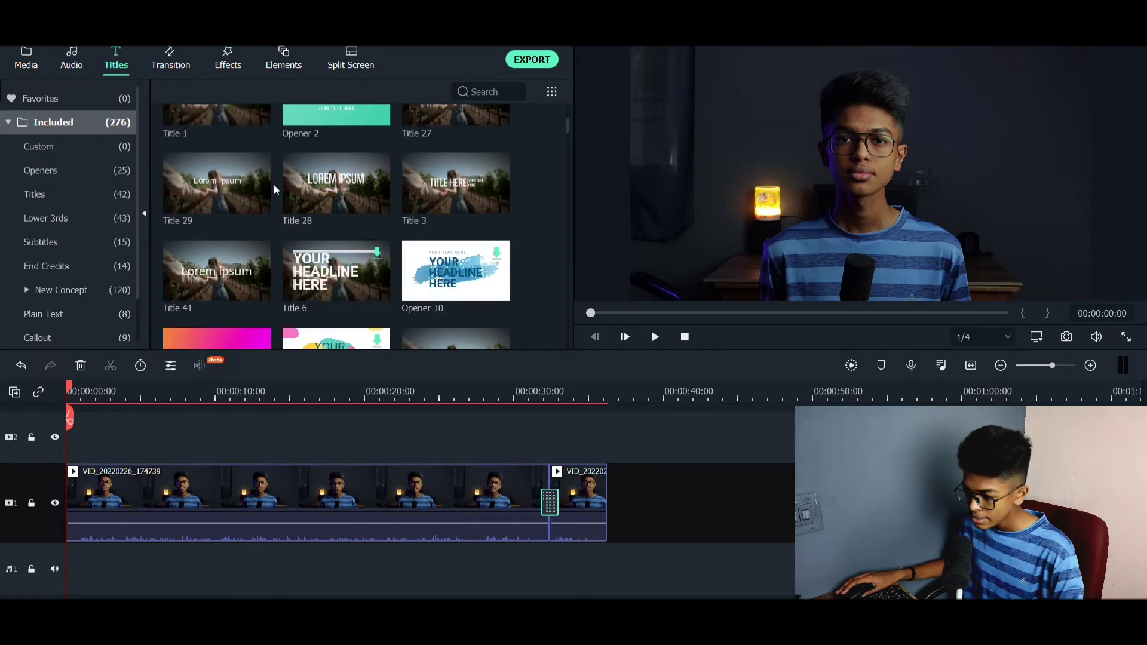
{"action": "scroll", "coordinate": [273, 183], "scroll_direction": "up", "scroll_amount": 3}
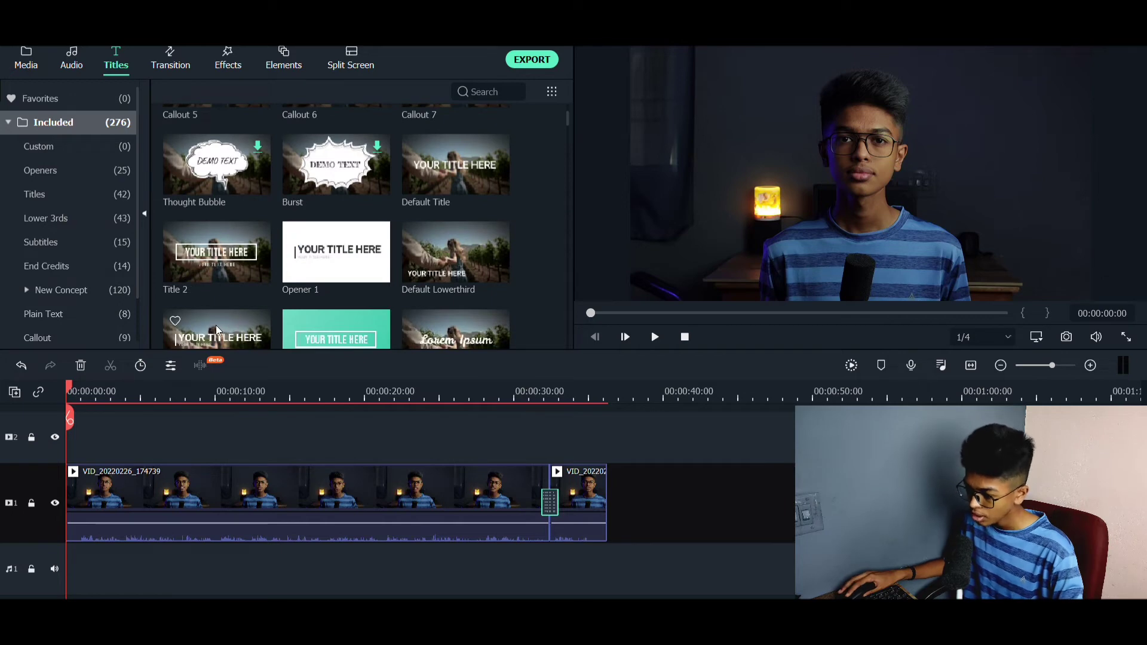
{"action": "left_click_drag", "start_coordinate": [213, 322], "coordinate": [55, 445]}
Step: Open the settings of the Title 1 clip and play the timeline from the start to preview the title
{"action": "left_click", "coordinate": [98, 480]}
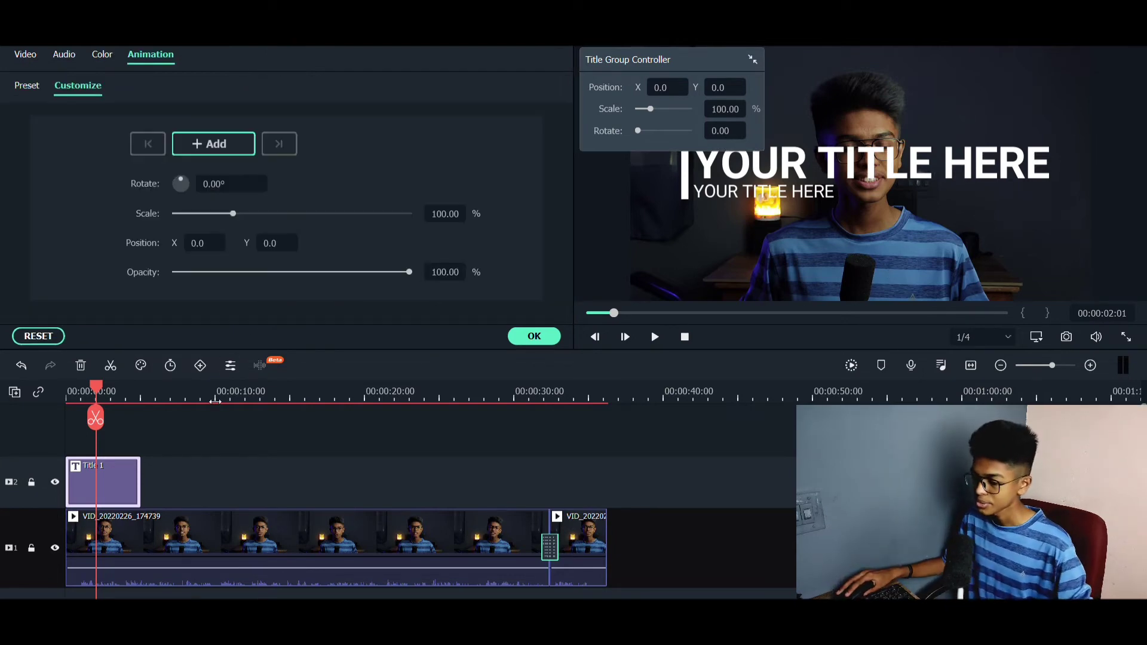
{"action": "left_click", "coordinate": [723, 324]}
{"action": "key", "text": "Home"}
{"action": "left_click", "coordinate": [655, 337]}
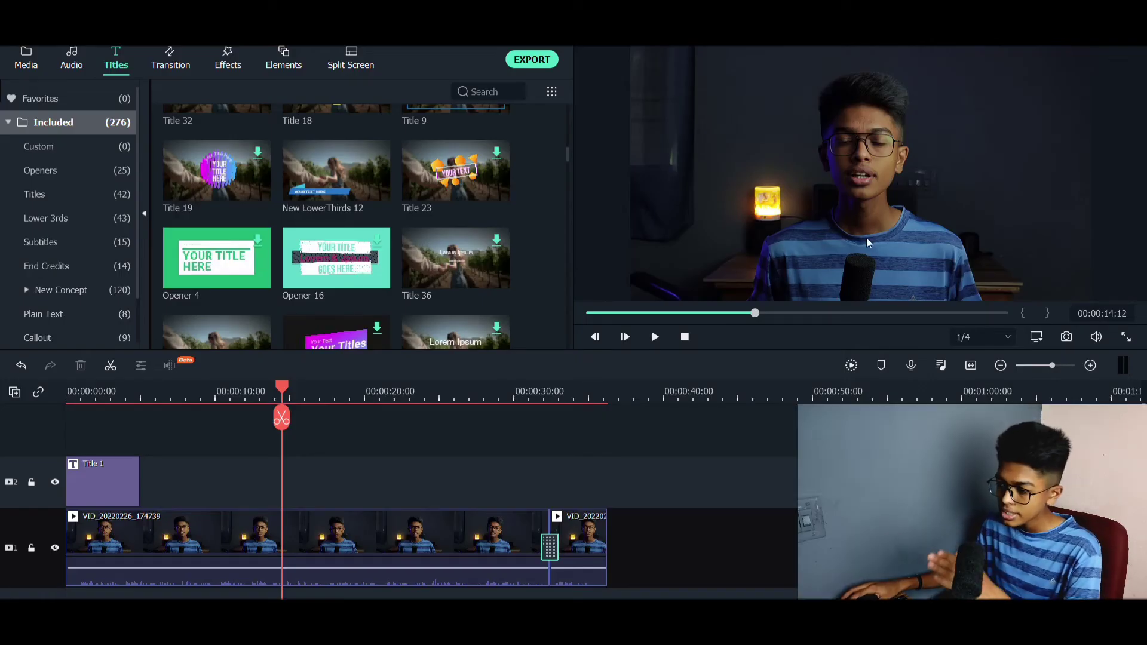
Step: Browse the included elements library for a graphic for the video, with a brief look at the effects library
{"action": "left_click", "coordinate": [282, 53]}
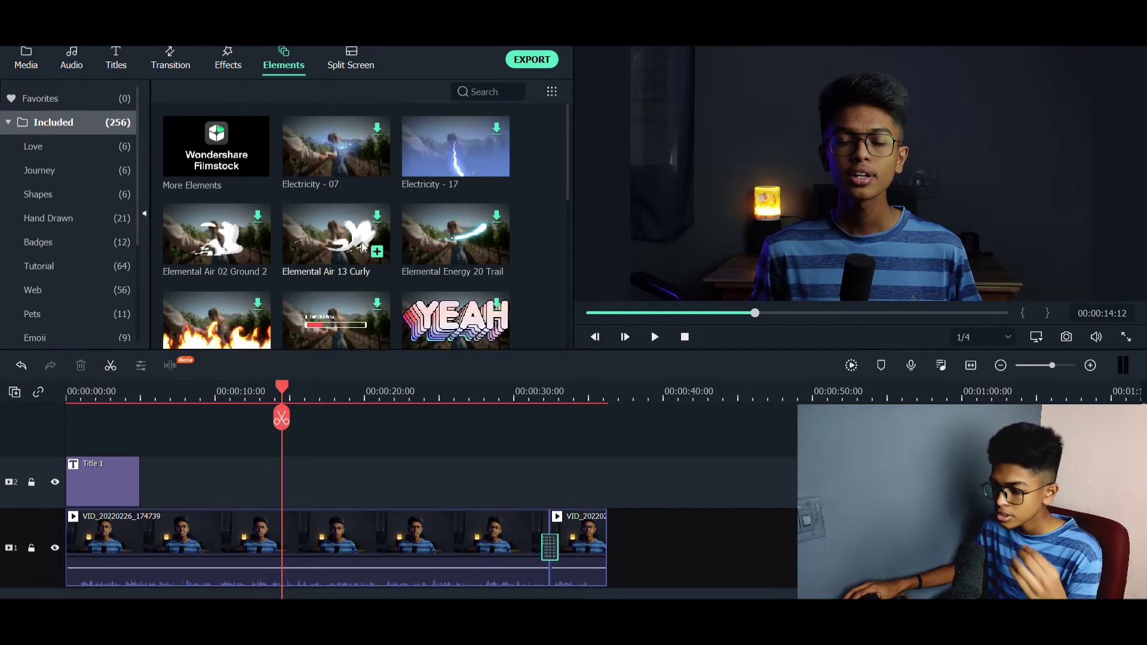
{"action": "scroll", "coordinate": [353, 270], "scroll_direction": "down", "scroll_amount": 5}
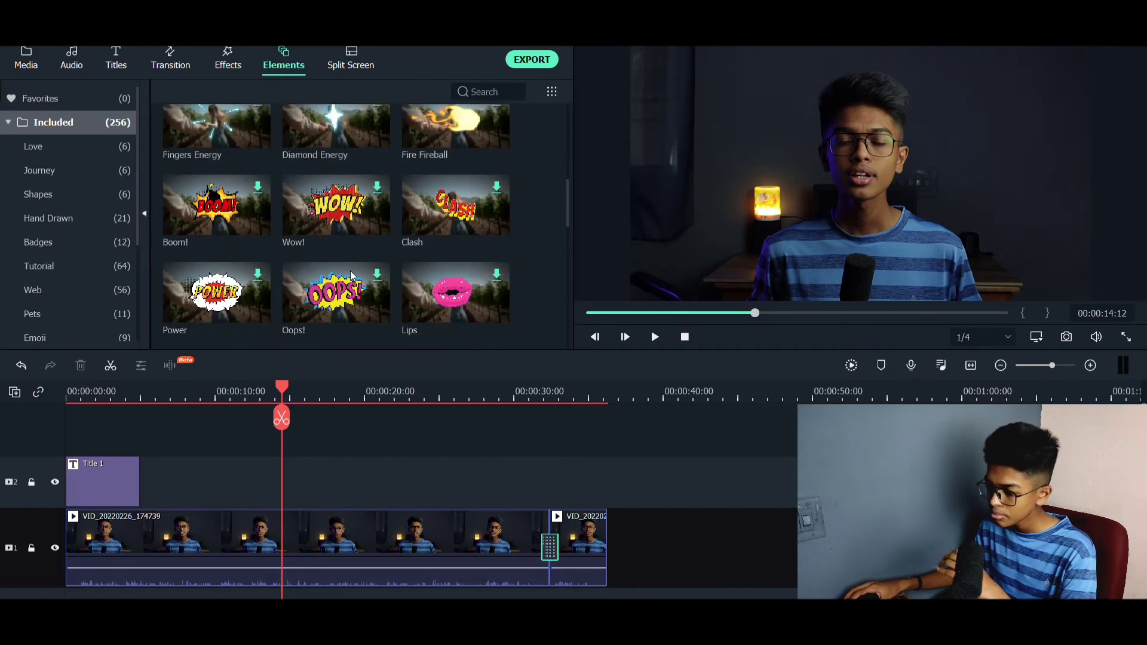
{"action": "left_click", "coordinate": [232, 55]}
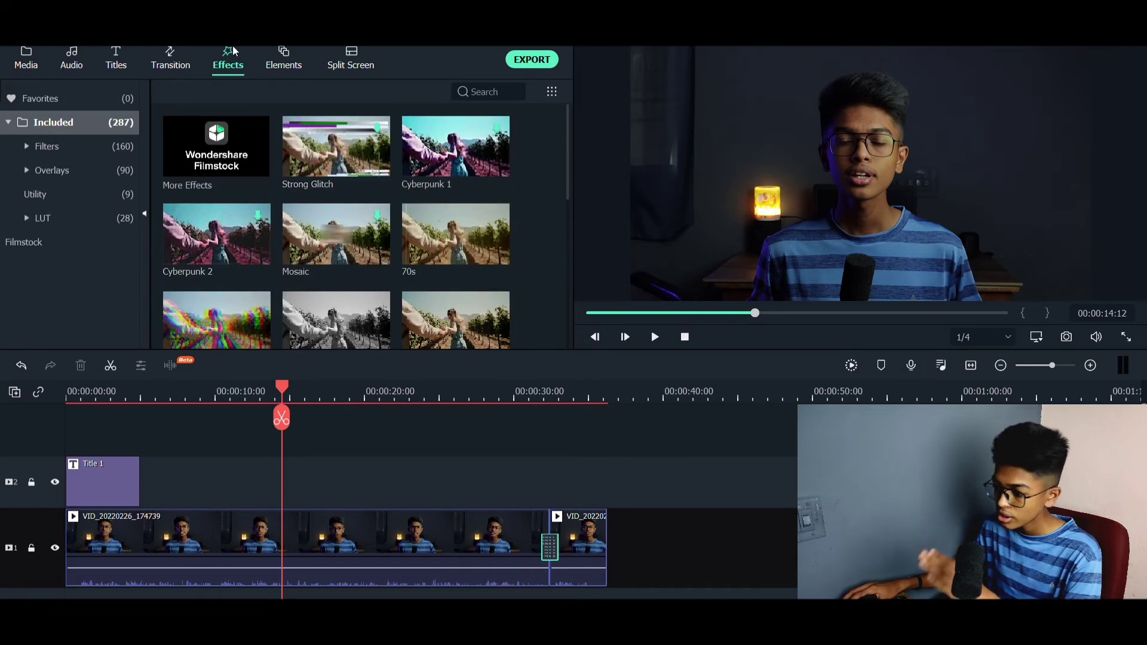
{"action": "left_click", "coordinate": [270, 53]}
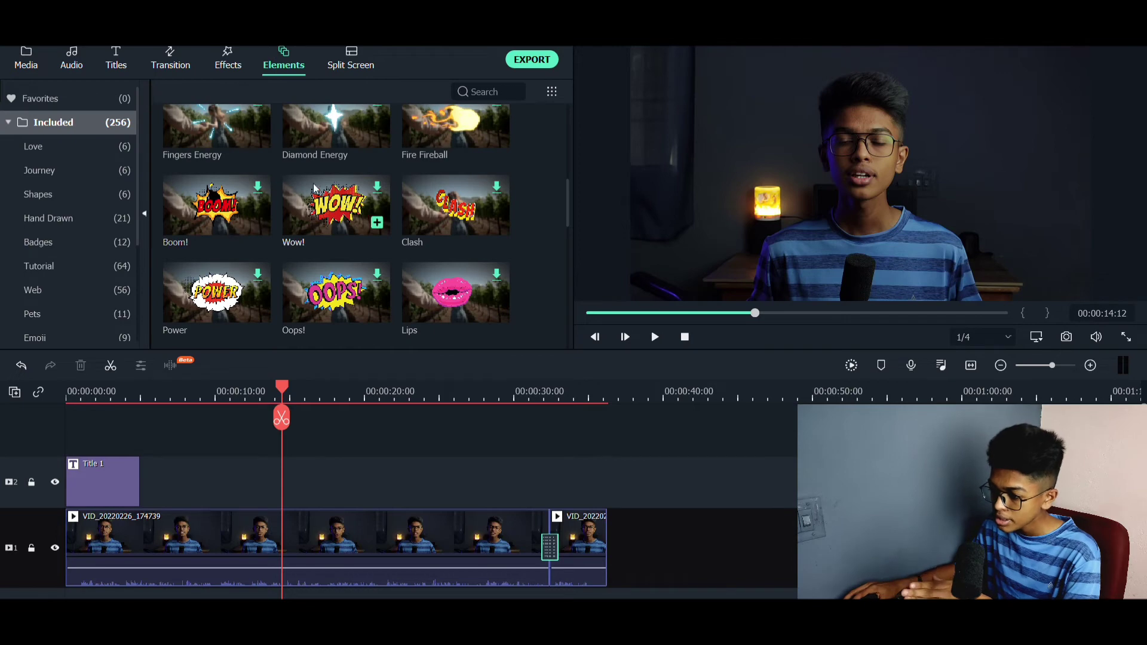
{"action": "scroll", "coordinate": [373, 193], "scroll_direction": "up", "scroll_amount": 3}
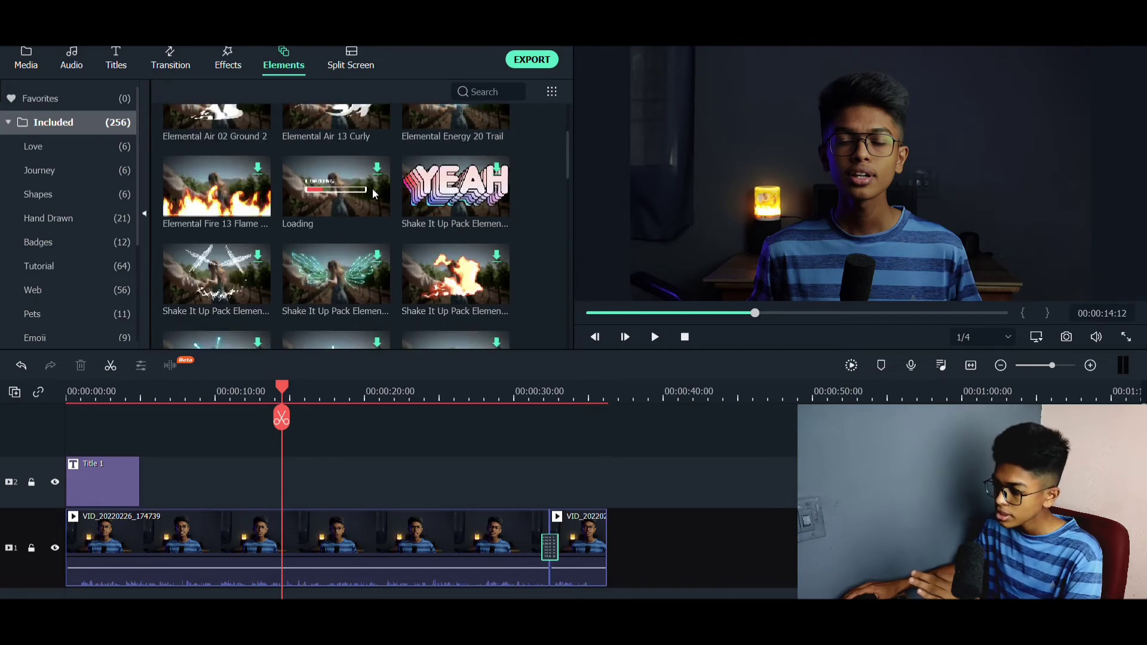
{"action": "scroll", "coordinate": [221, 328], "scroll_direction": "up", "scroll_amount": 2}
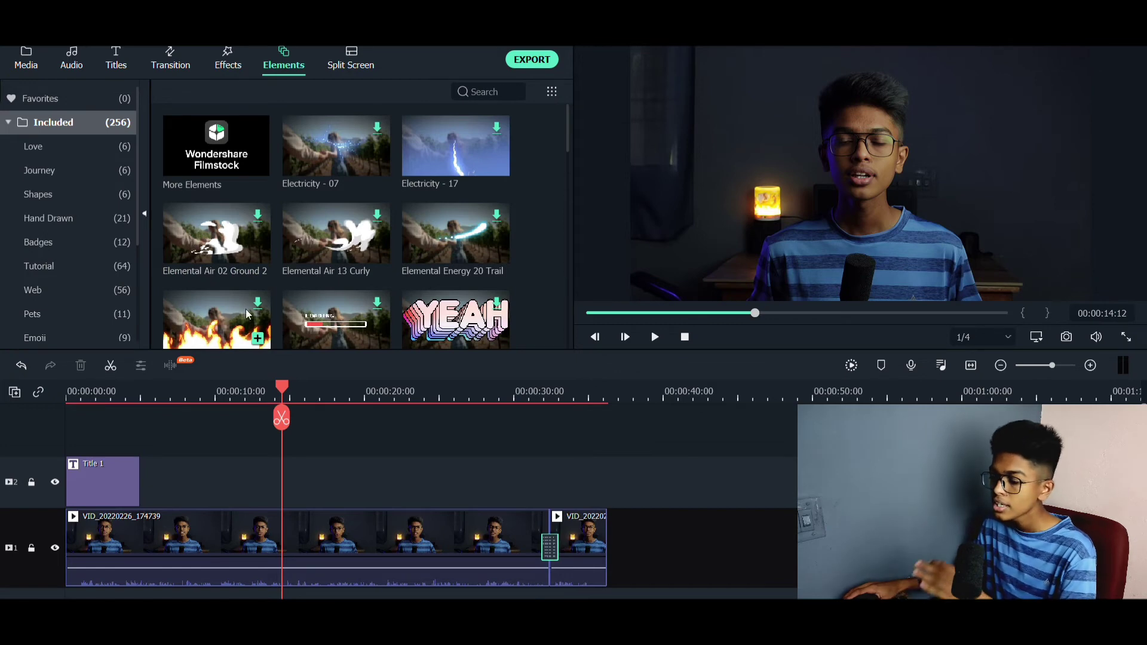
{"action": "scroll", "coordinate": [325, 259], "scroll_direction": "down", "scroll_amount": 20}
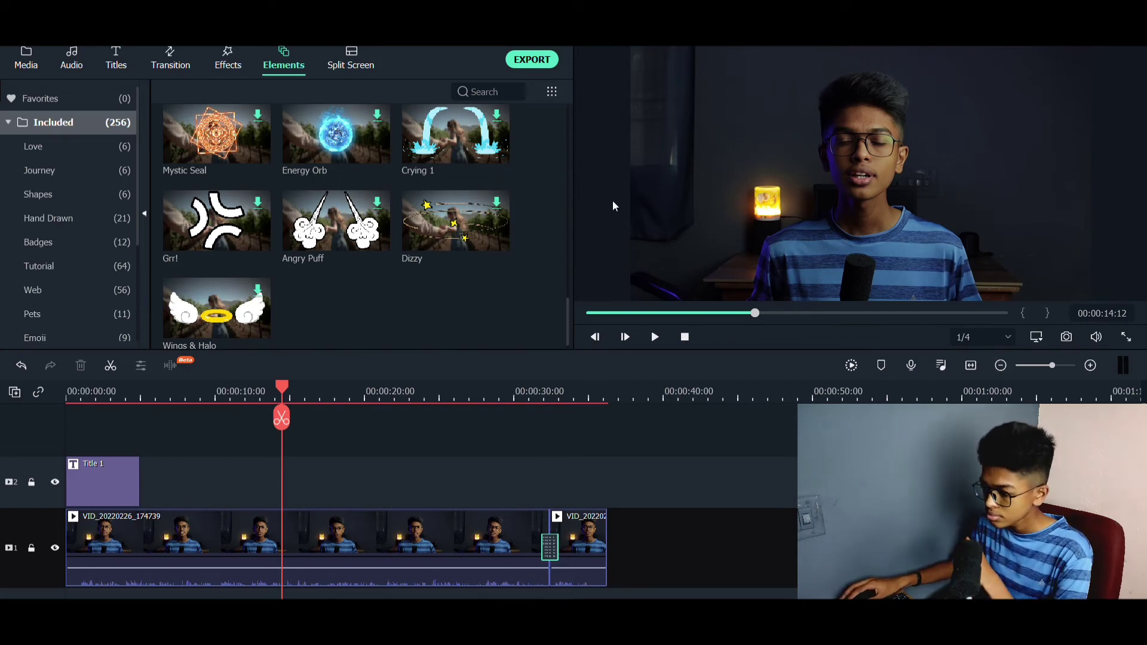
{"action": "scroll", "coordinate": [334, 239], "scroll_direction": "down", "scroll_amount": 15}
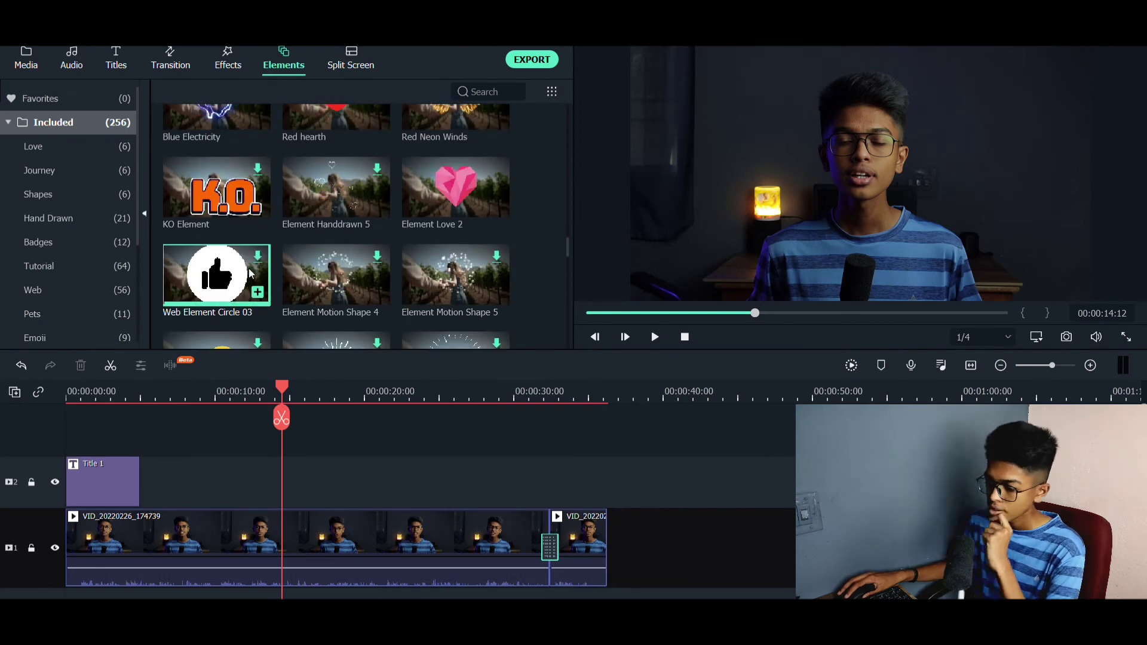
Step: Place the Web Element Circle 03 element on the second video track directly after Title 1 and preview it
{"action": "left_click_drag", "start_coordinate": [217, 274], "coordinate": [143, 481]}
{"action": "left_click", "coordinate": [136, 402]}
{"action": "left_click", "coordinate": [654, 337]}
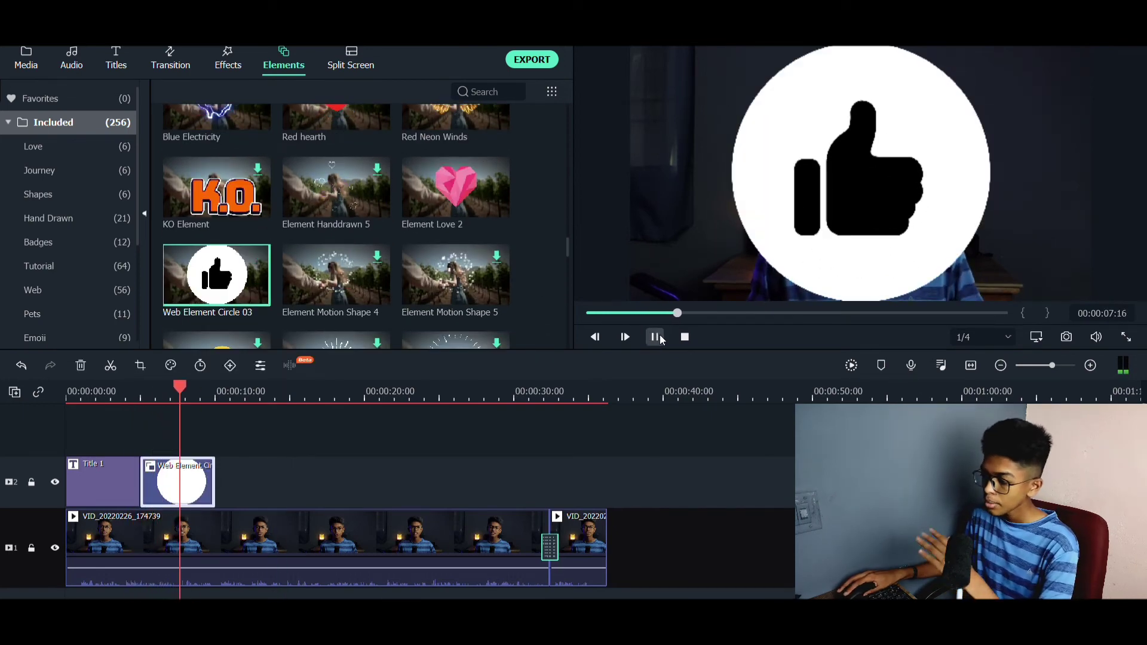
{"action": "left_click", "coordinate": [655, 337]}
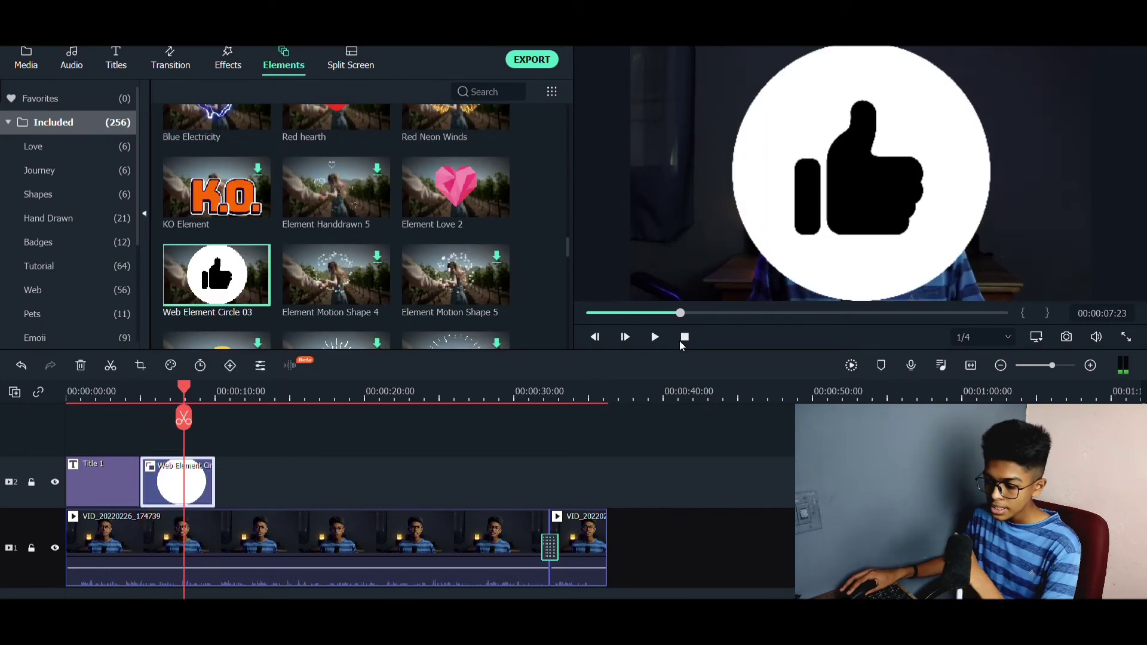
Step: Shrink the thumbs-up element to a small icon in the dark area left of the speaker and preview it from 00:00:03:16
{"action": "left_click", "coordinate": [835, 213]}
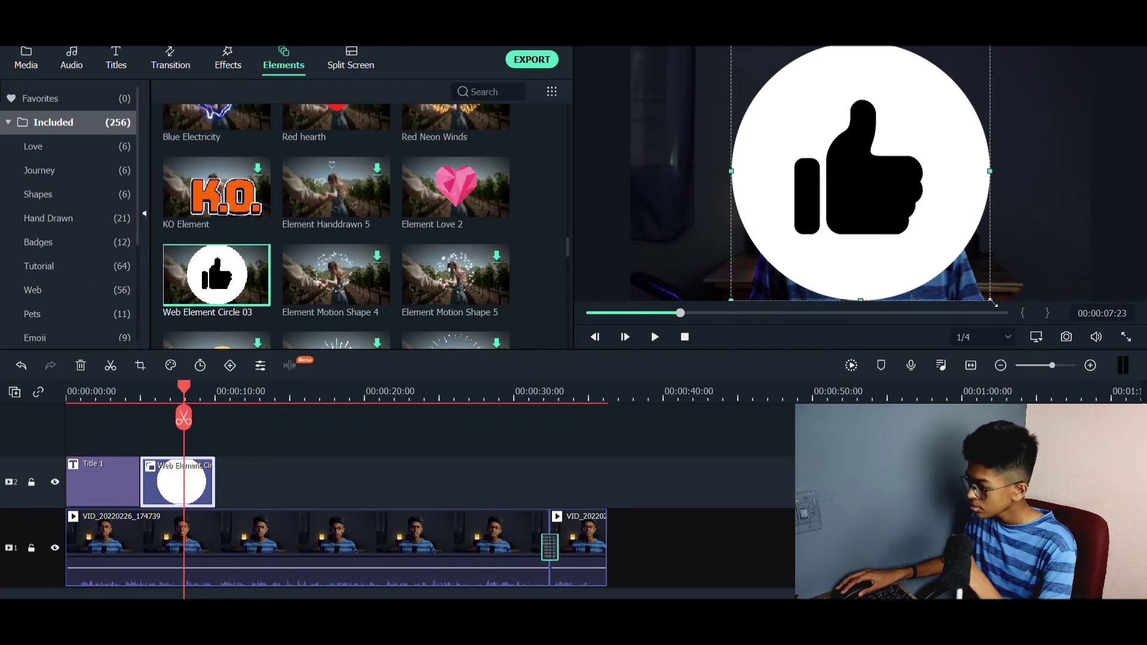
{"action": "left_click_drag", "start_coordinate": [993, 303], "coordinate": [713, 199]}
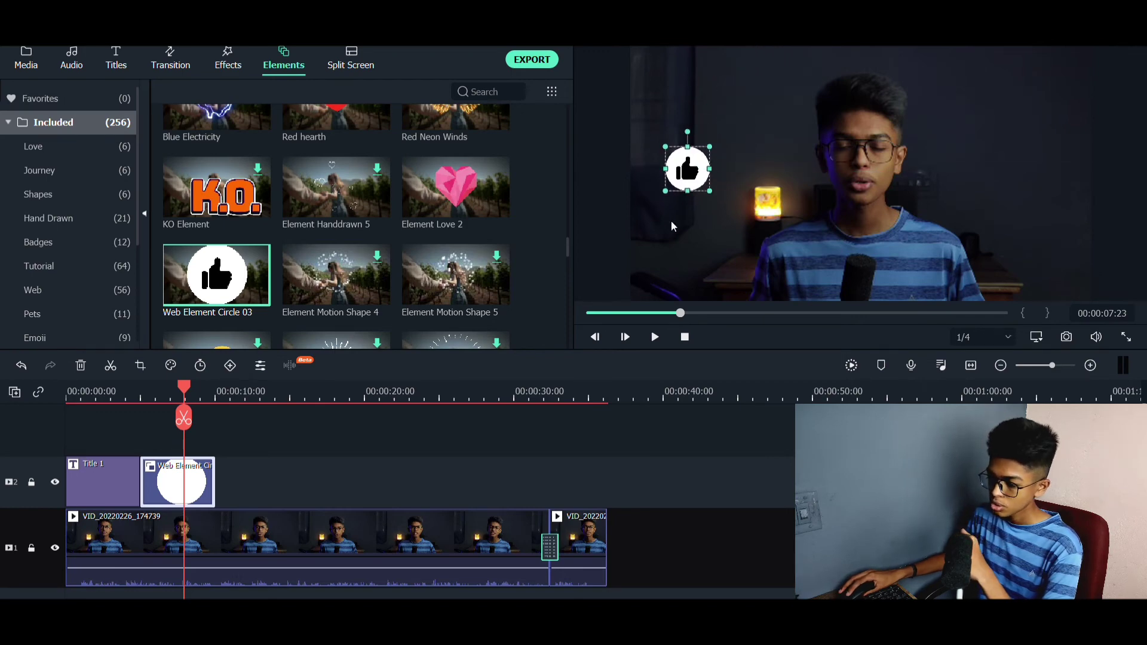
{"action": "left_click", "coordinate": [194, 442]}
{"action": "left_click_drag", "start_coordinate": [184, 391], "coordinate": [122, 396]}
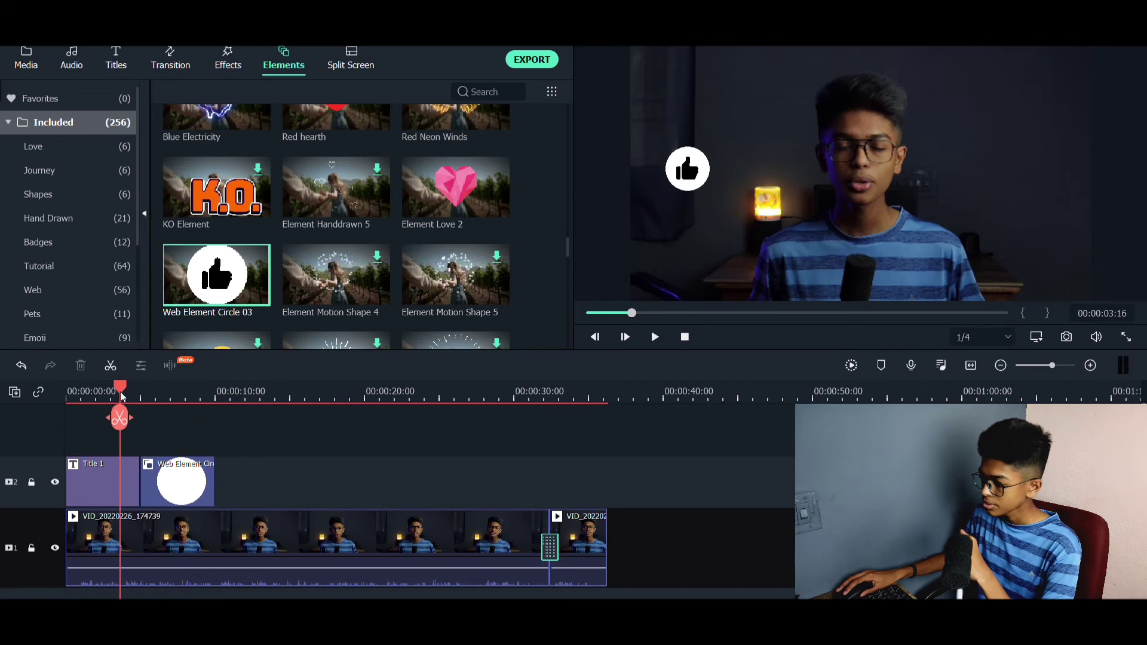
{"action": "left_click", "coordinate": [654, 337]}
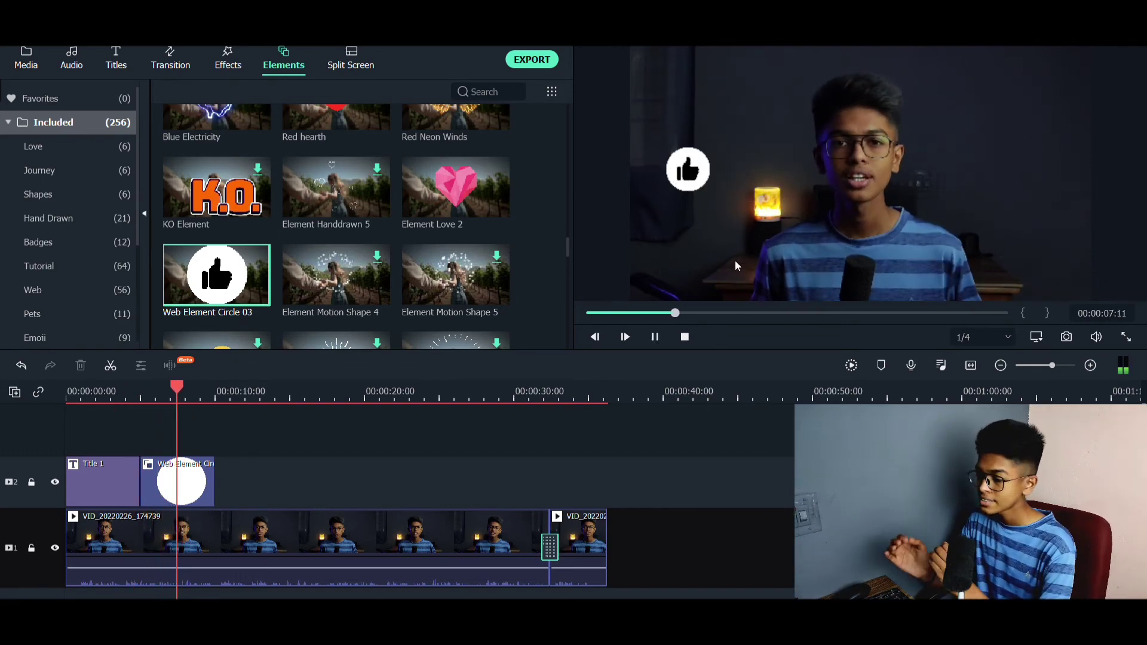
{"action": "key", "text": "ctrl+slash"}
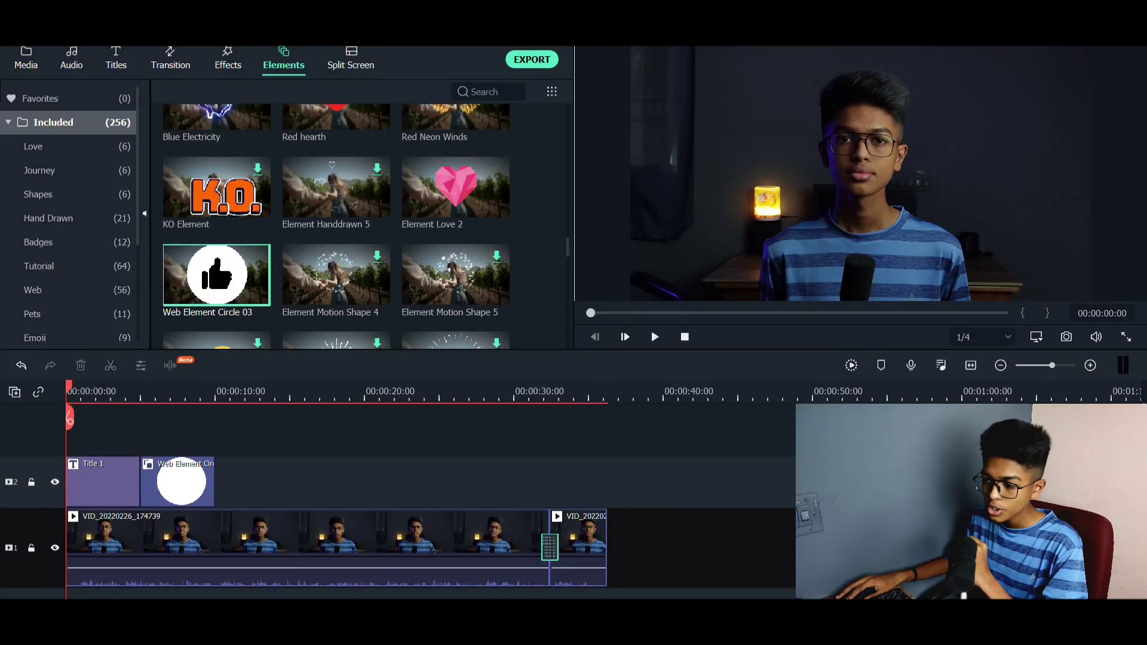
Step: Add the Electronic track Living Pulse - The Chapman Run to the audio track at the start of the timeline
{"action": "left_click", "coordinate": [73, 55]}
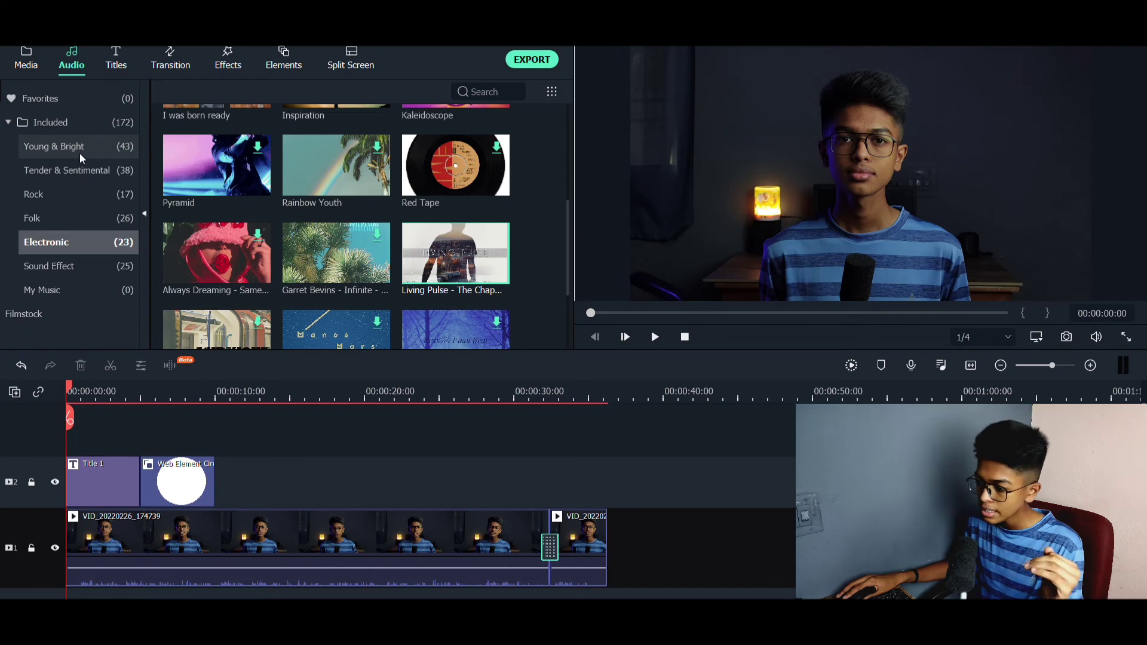
{"action": "mouse_move", "coordinate": [500, 283]}
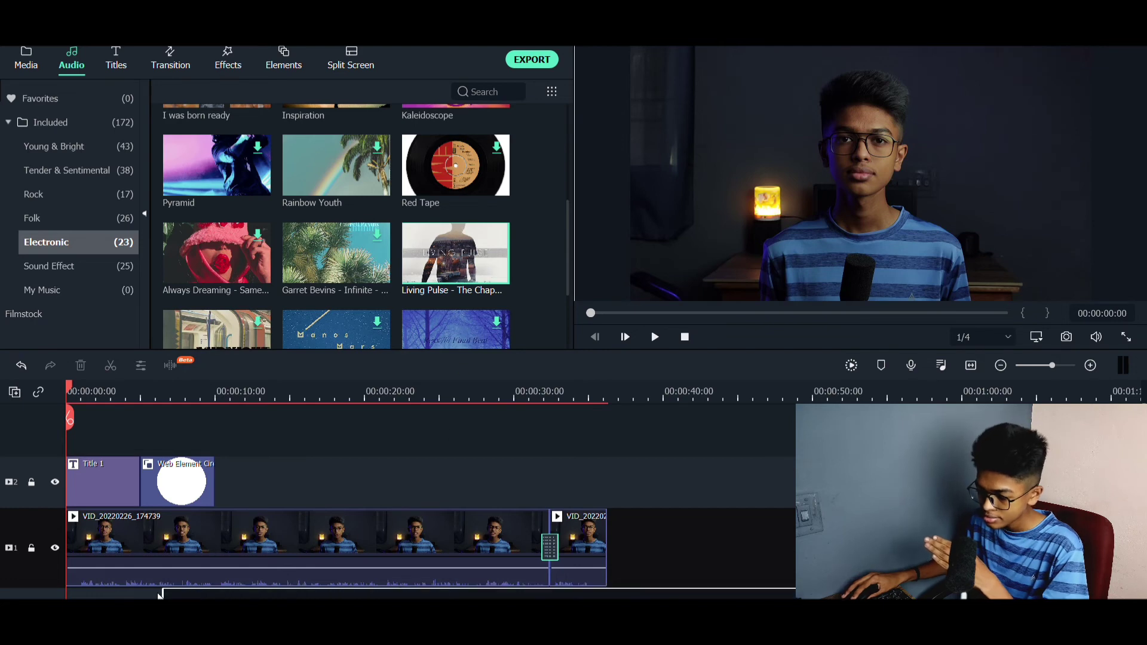
{"action": "left_click_drag", "start_coordinate": [87, 593], "coordinate": [79, 595]}
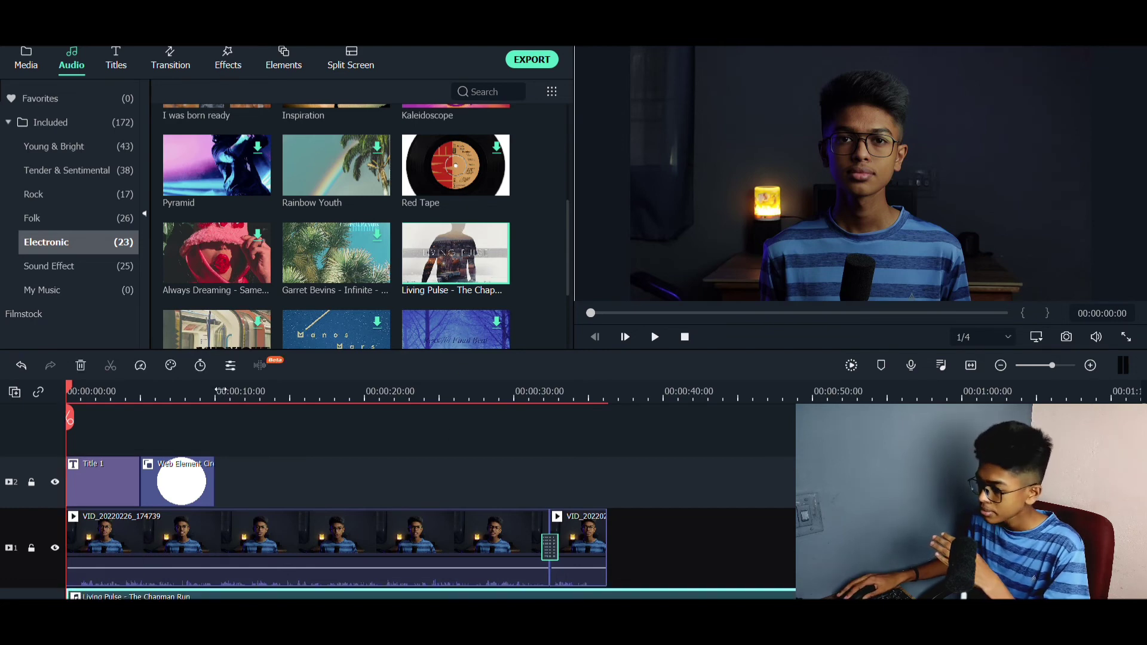
Step: Play the timeline from the start to preview the background music, pause at 00:00:17:02 and deselect the music clip
{"action": "left_click", "coordinate": [655, 337]}
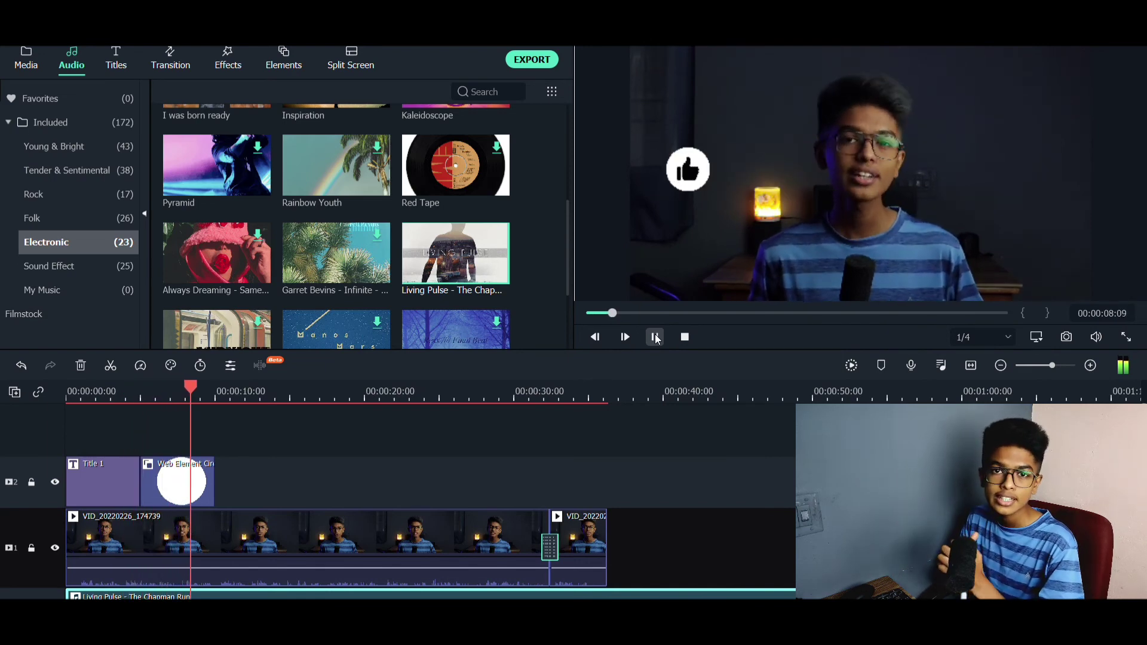
{"action": "left_click", "coordinate": [655, 339]}
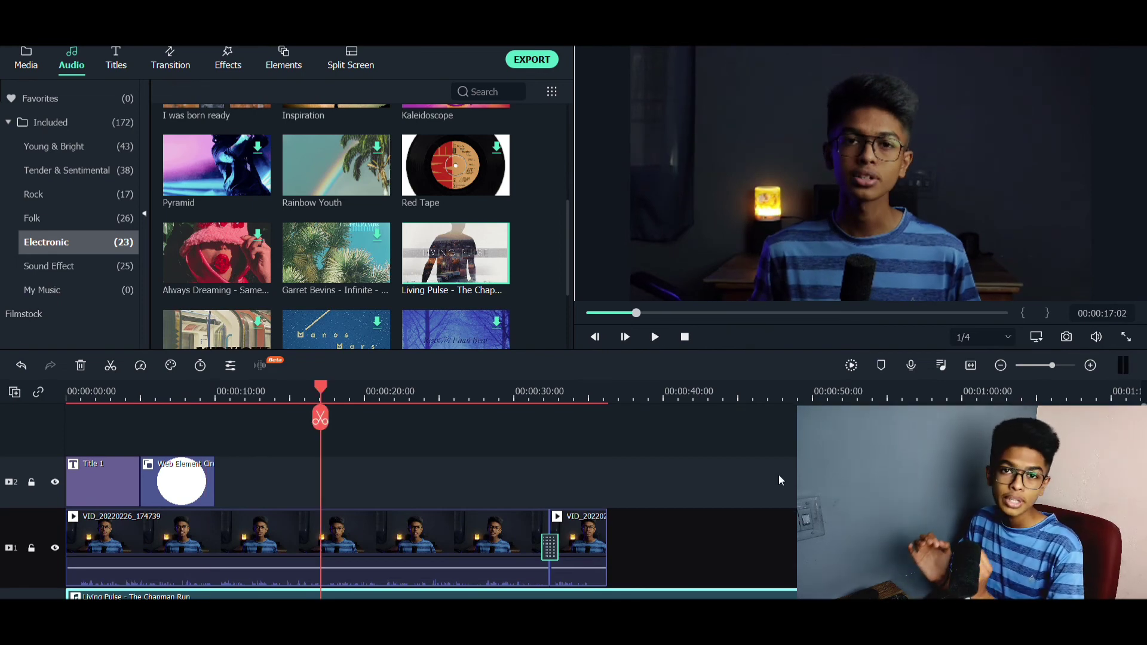
{"action": "left_click", "coordinate": [483, 336]}
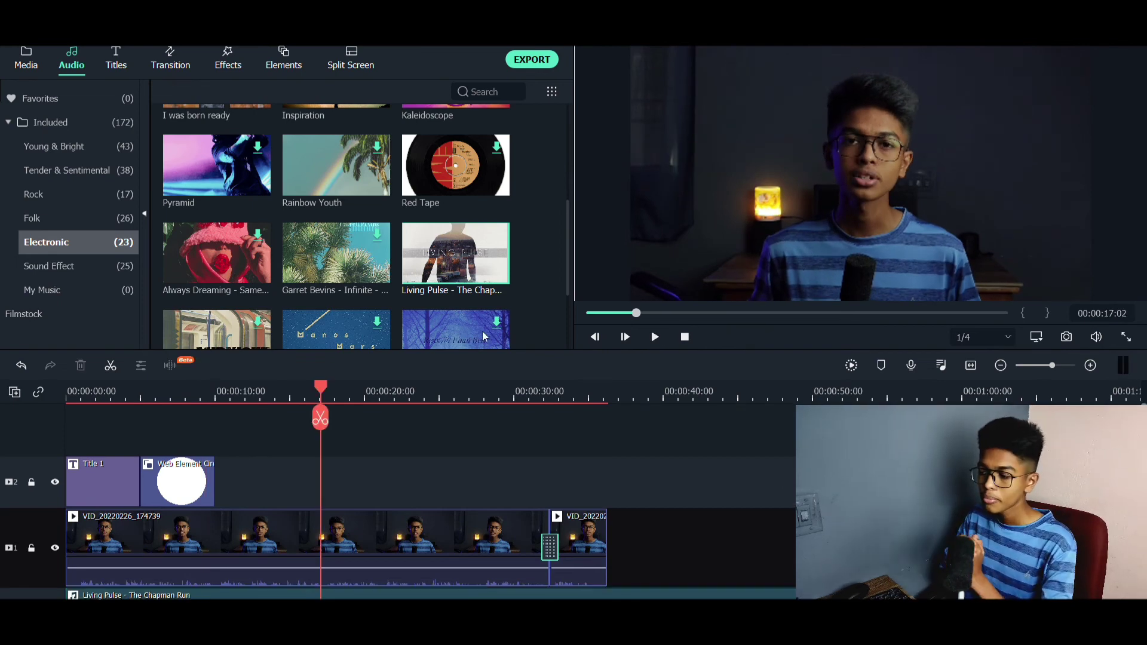